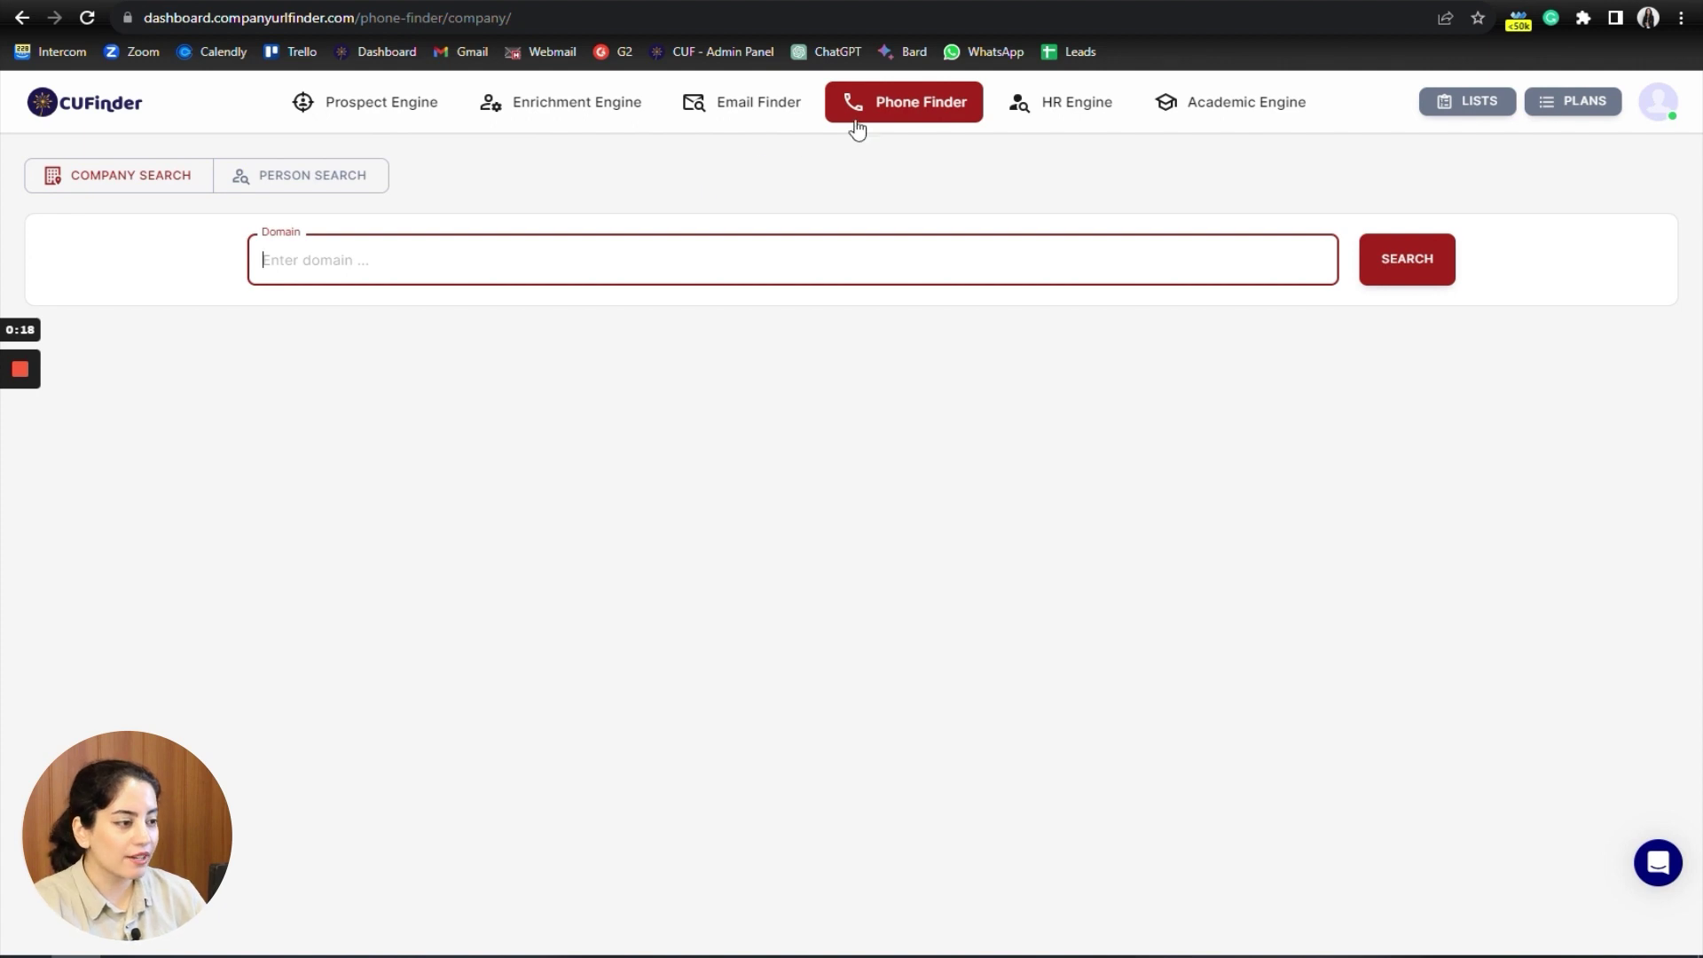
Run a Phone Finder company search on the domain samsung.com
left_click(888, 118)
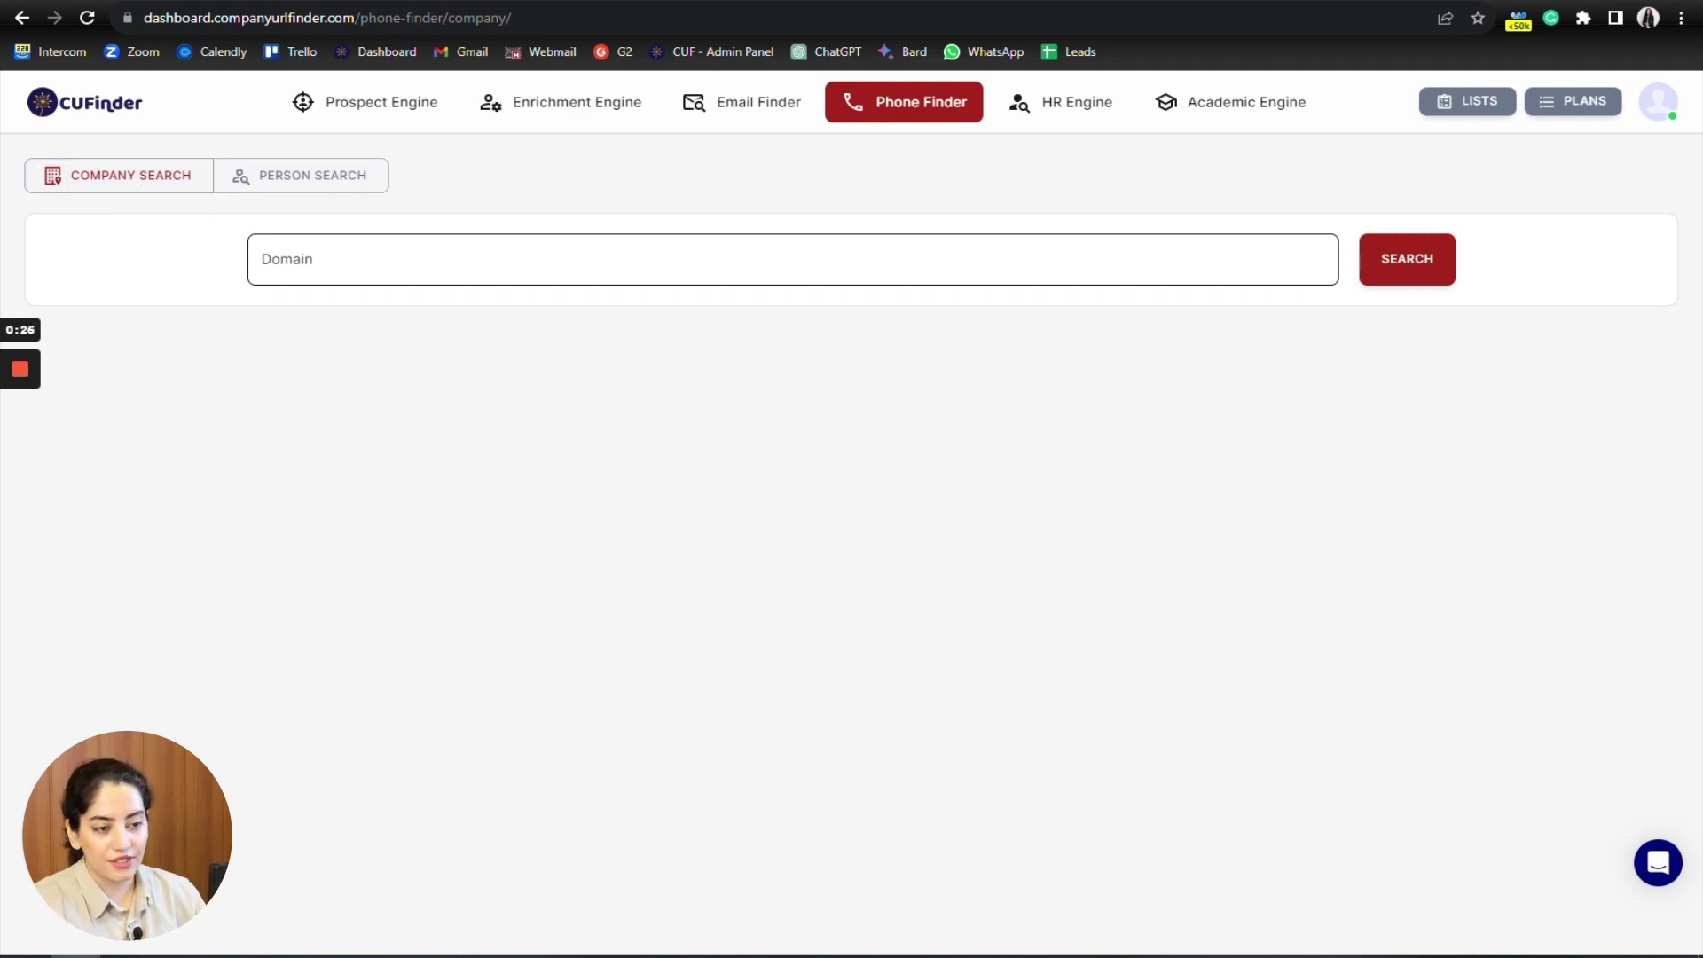
key("Tab")
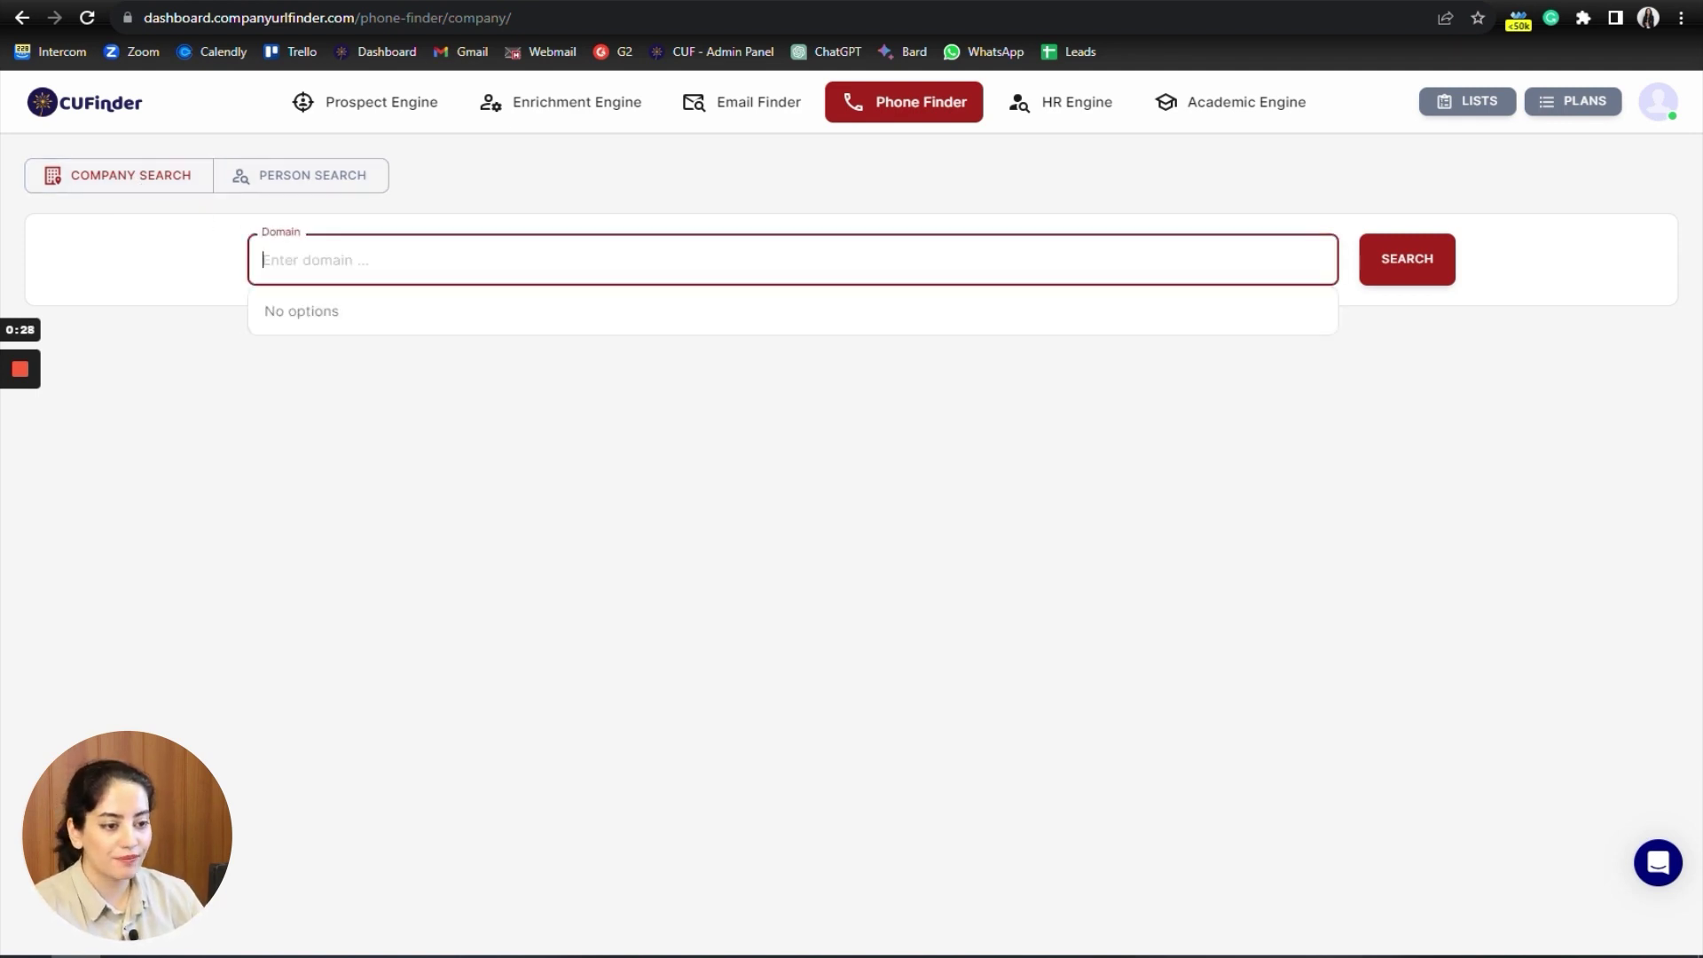
type("samsung.com")
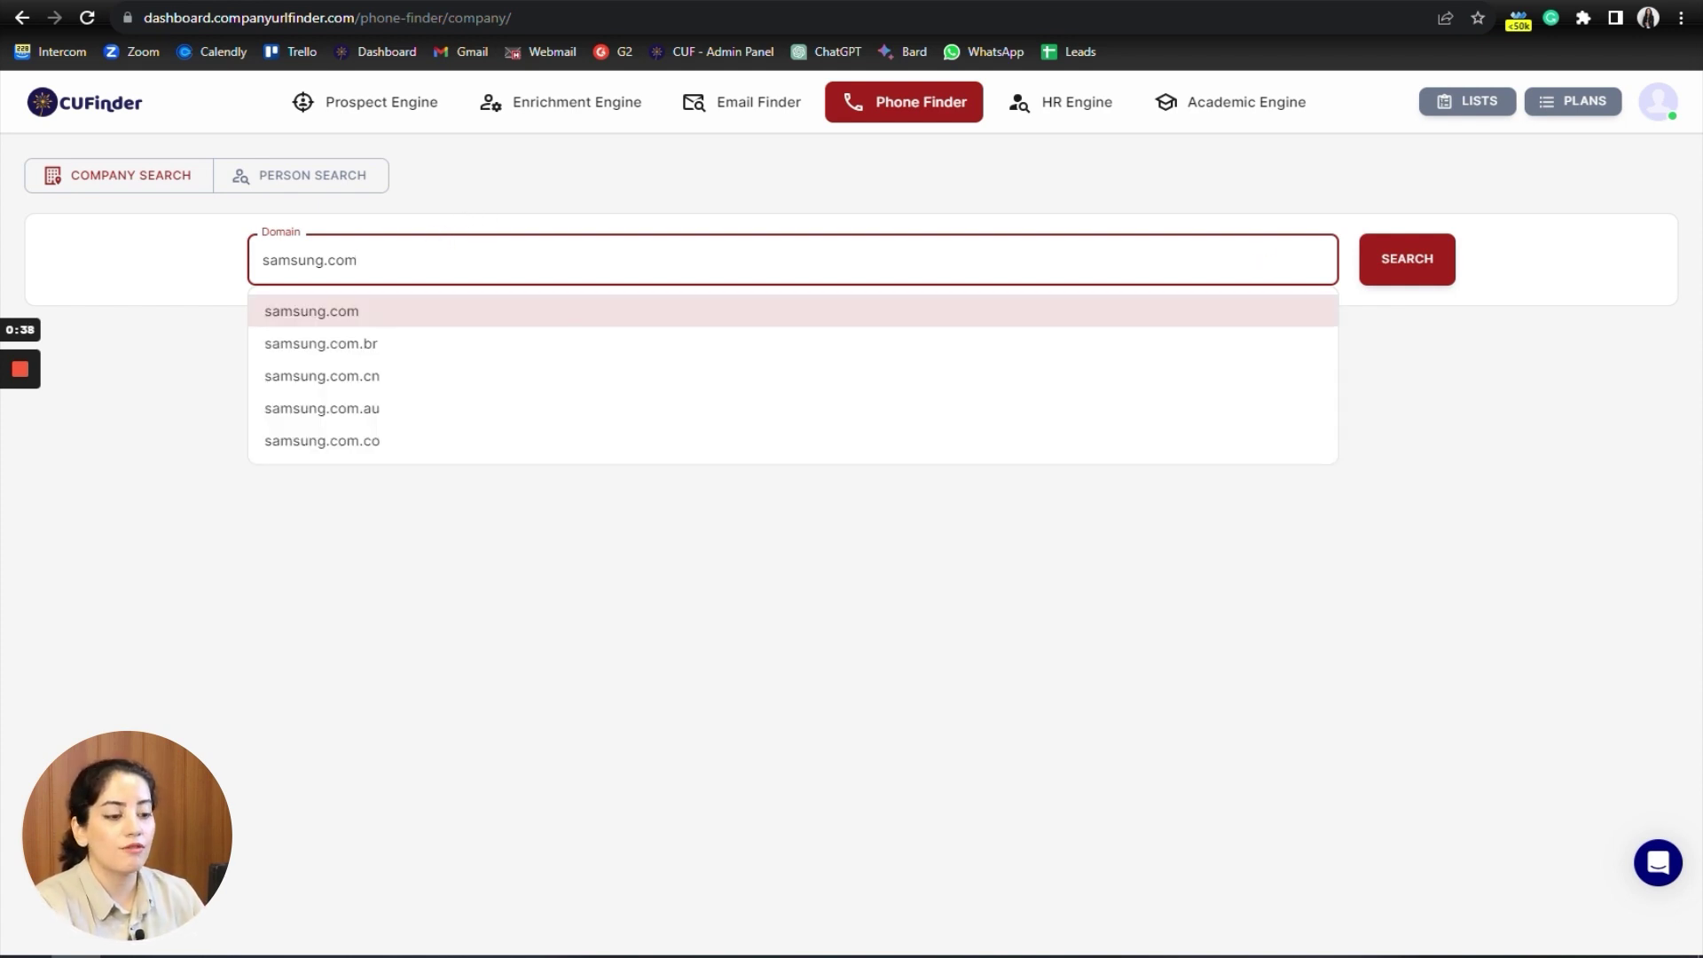
left_click(362, 313)
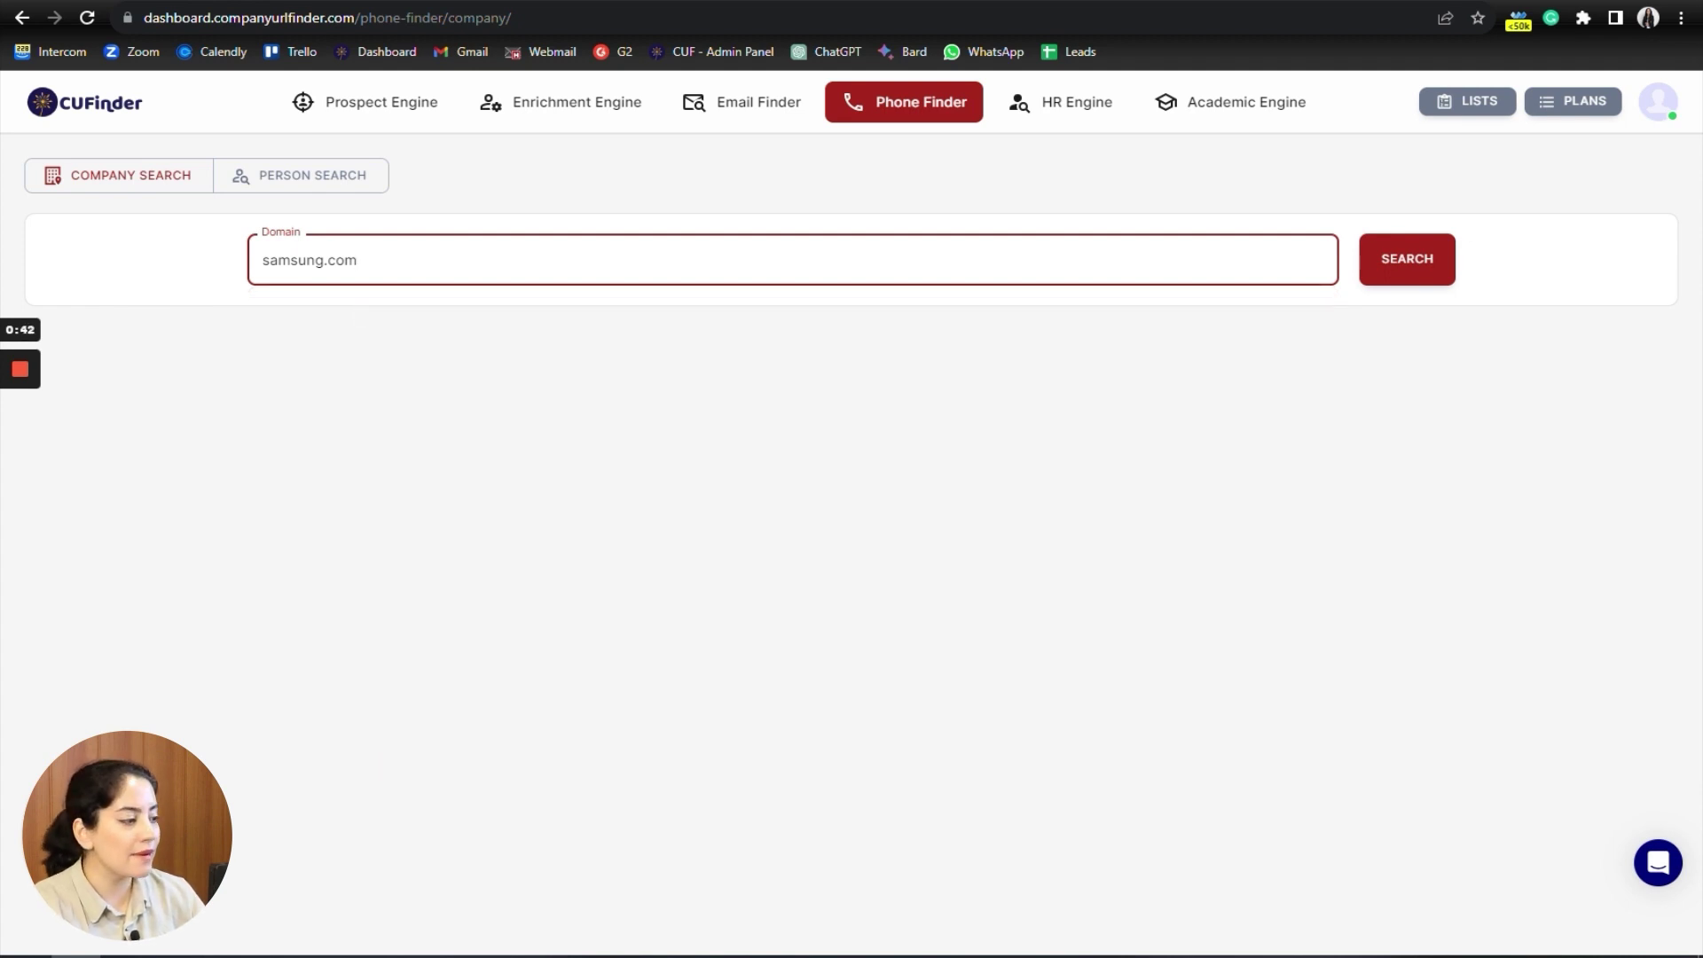
left_click(1419, 258)
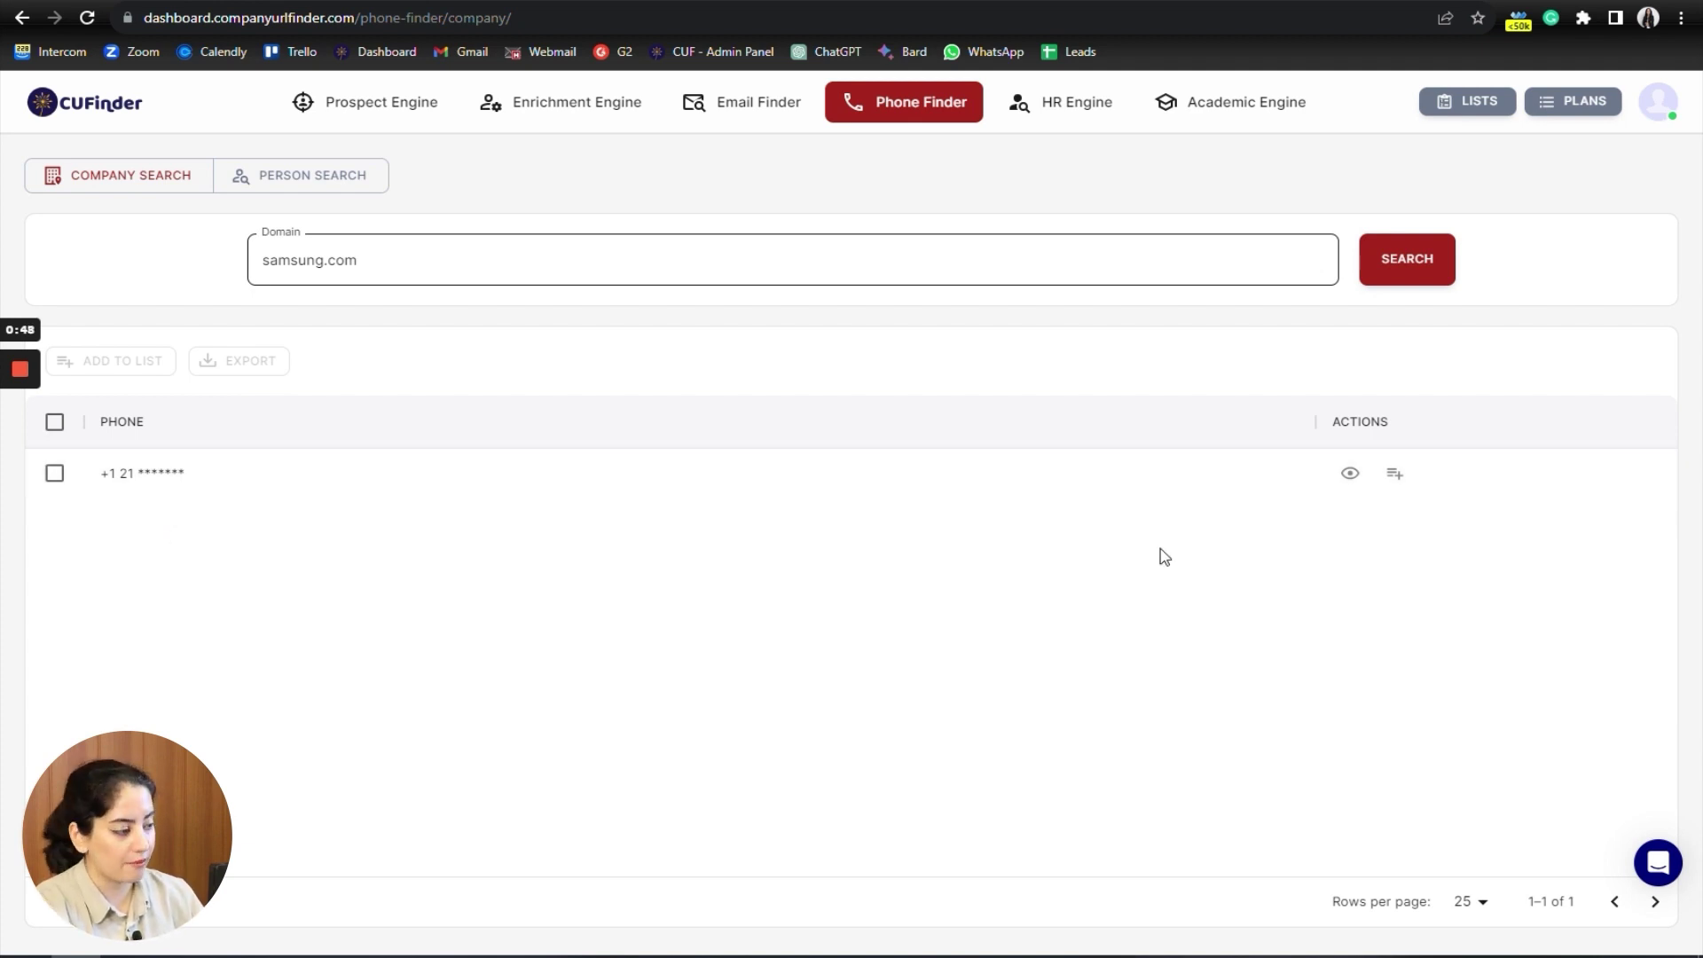
Unmask the Samsung phone number and add it to the Default Phone list
left_click(1354, 475)
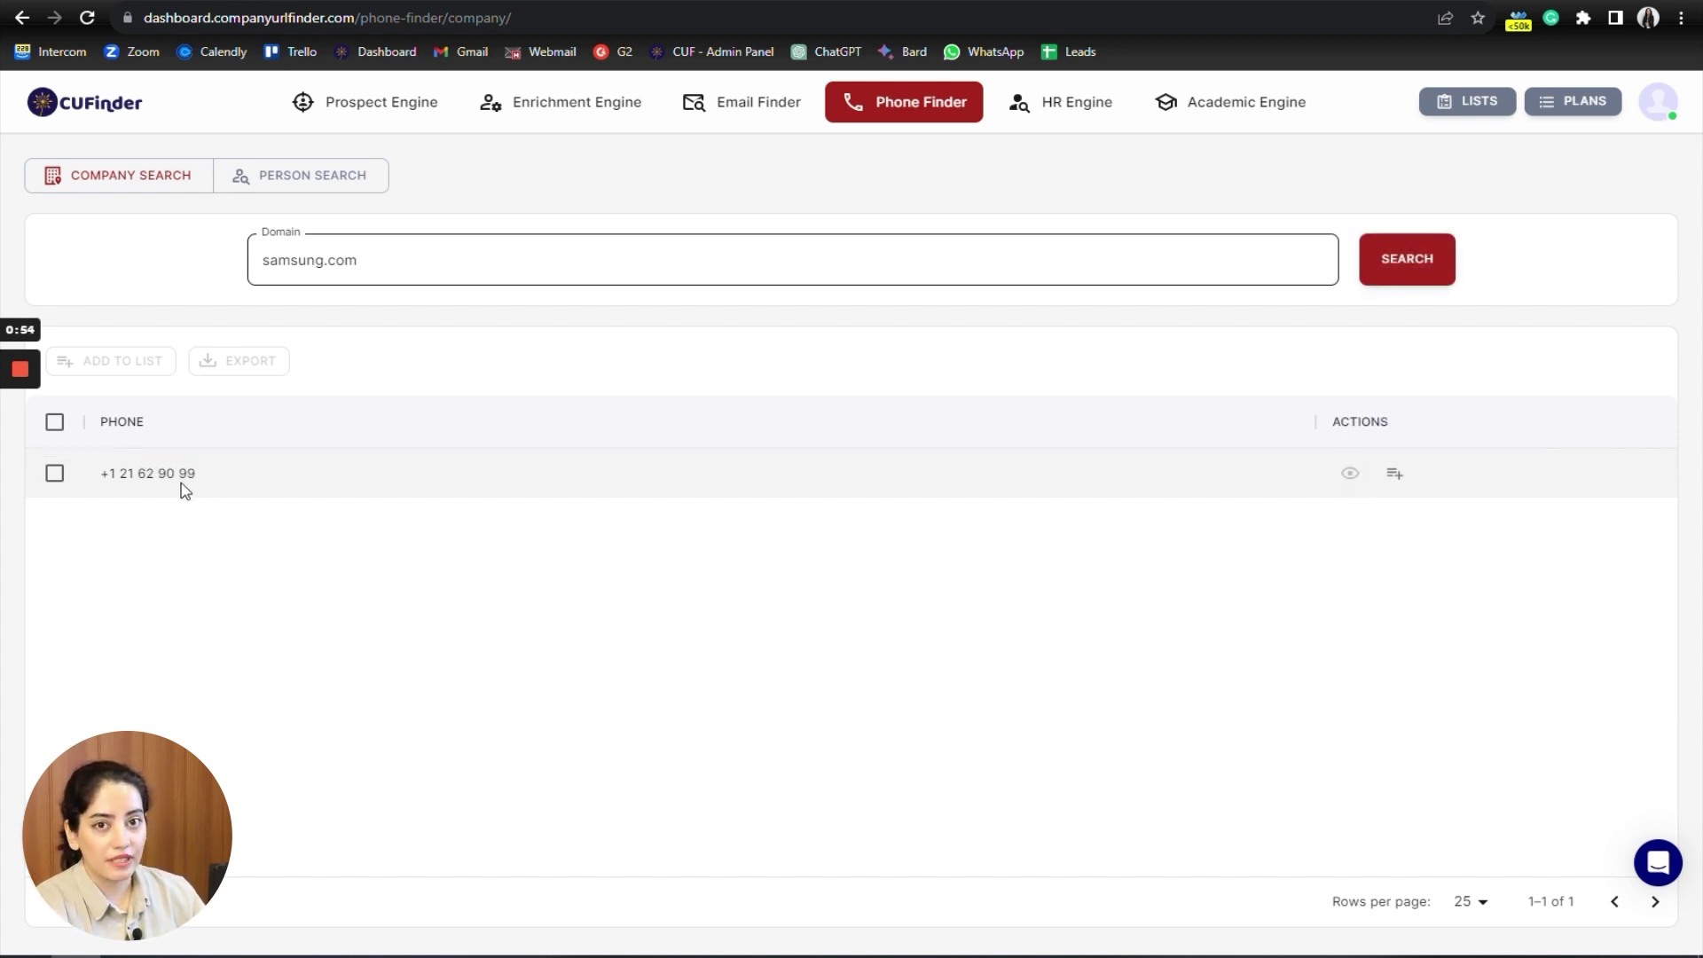
left_click(1393, 479)
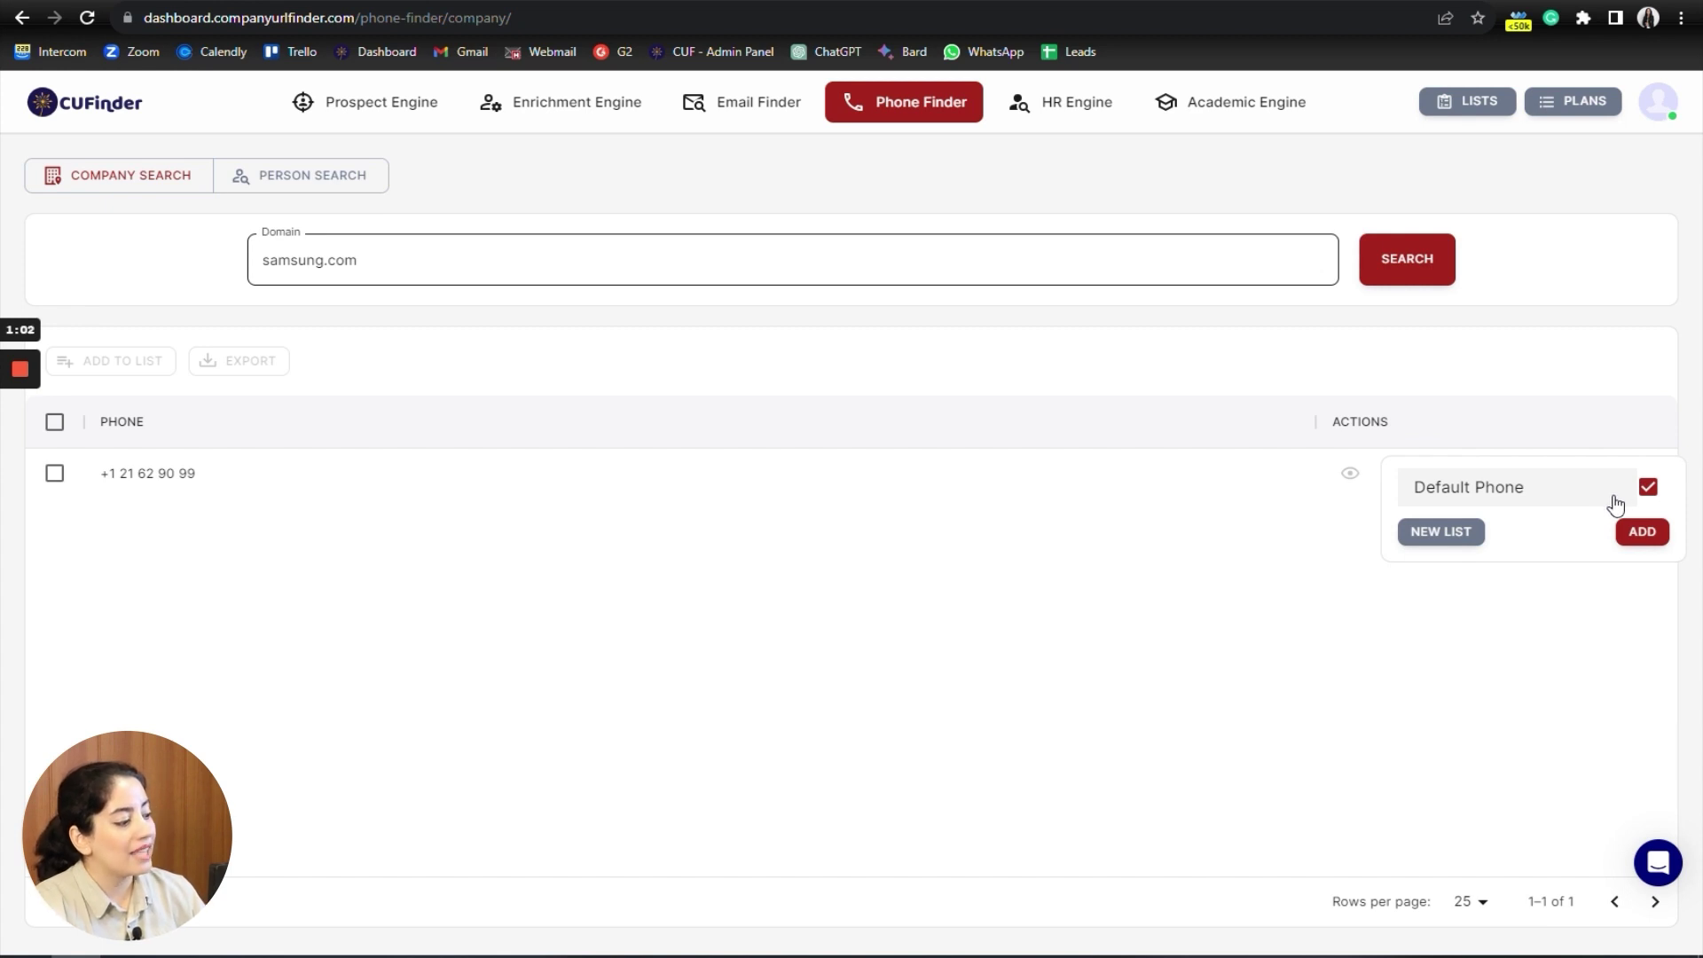
left_click(1642, 535)
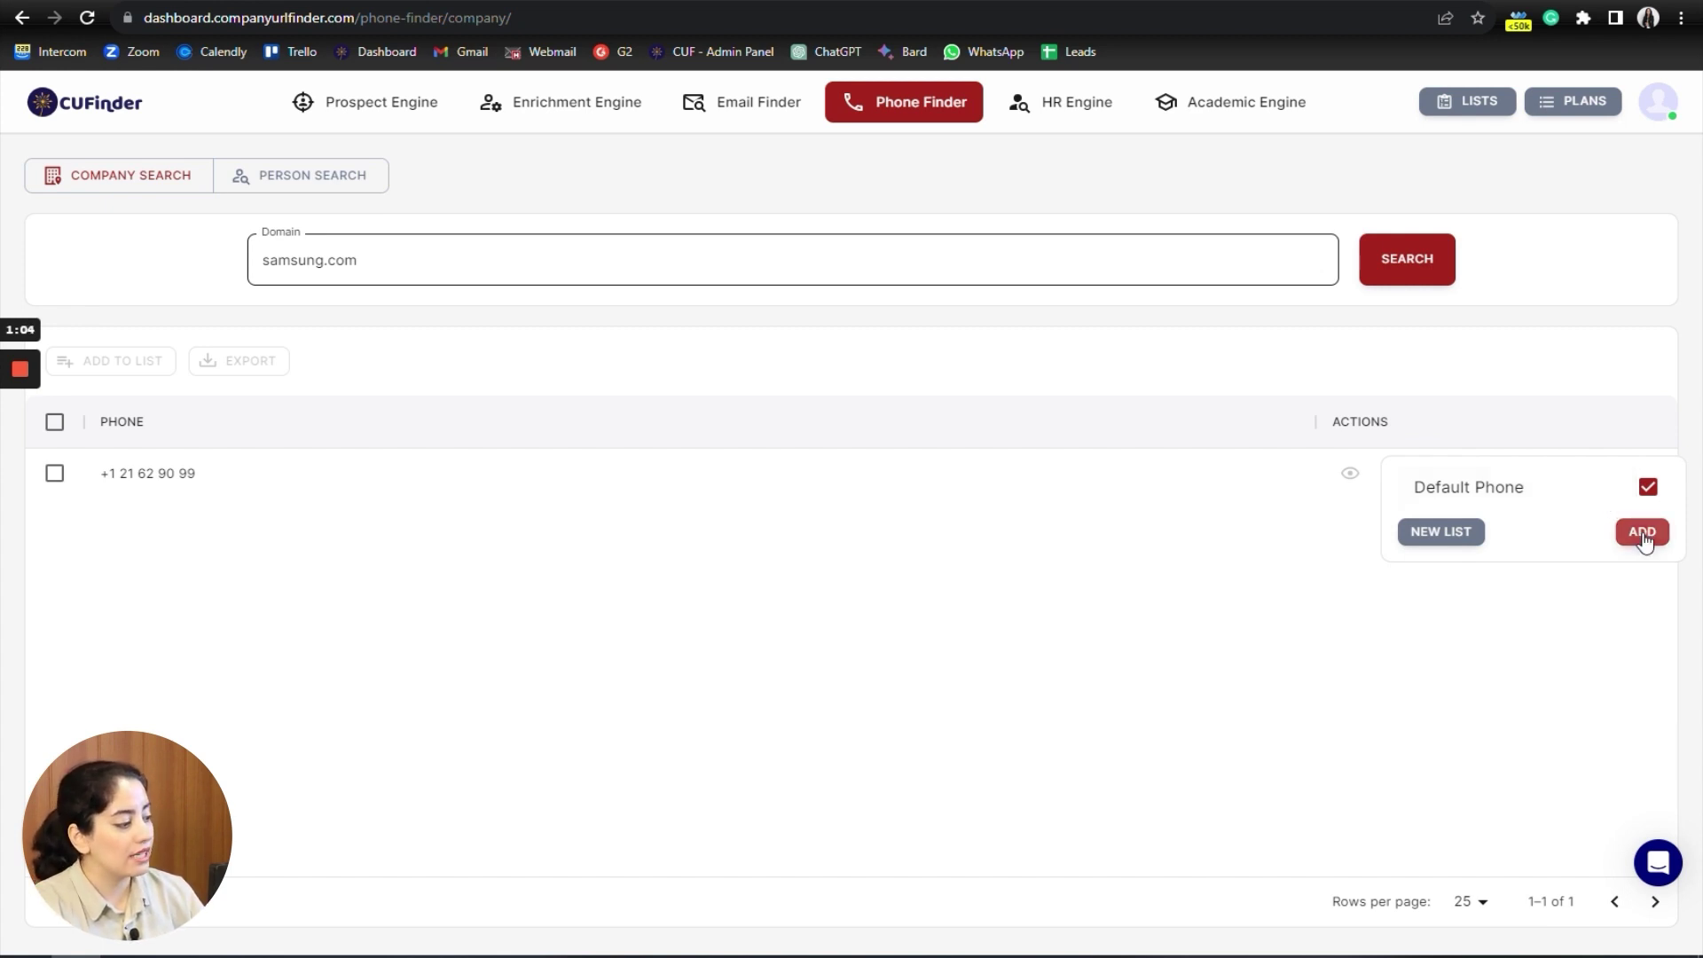
left_click(1471, 103)
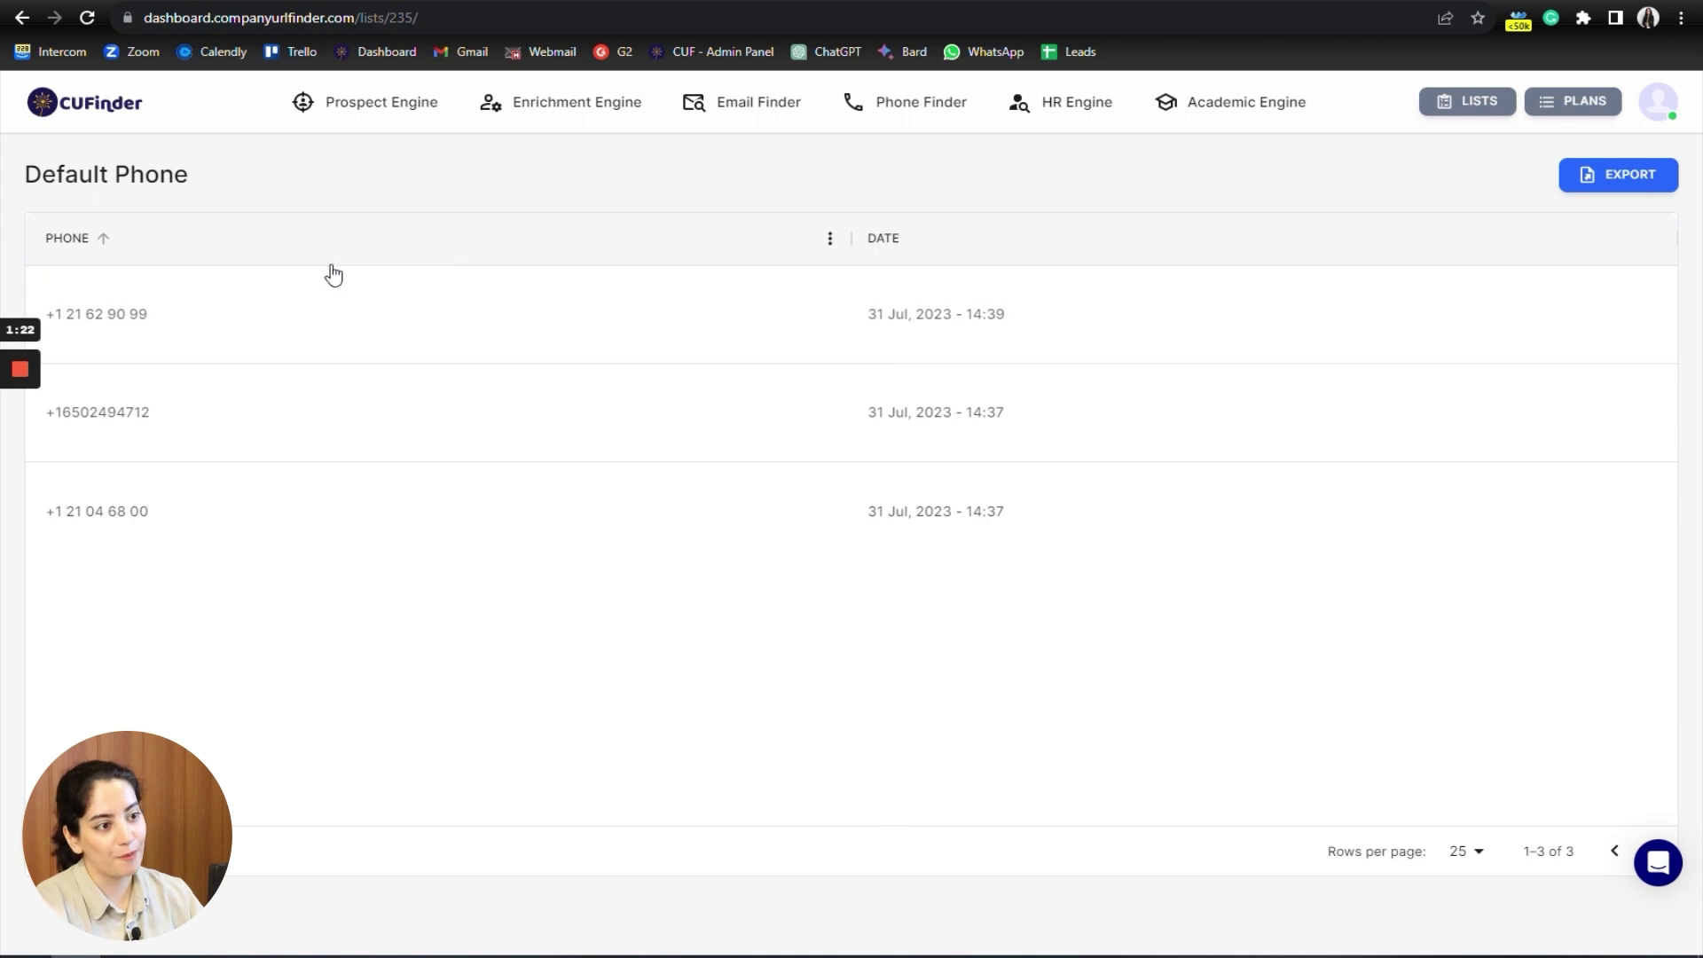
Return from the Default Phone list to Phone Finder's Person Search form
left_click(911, 106)
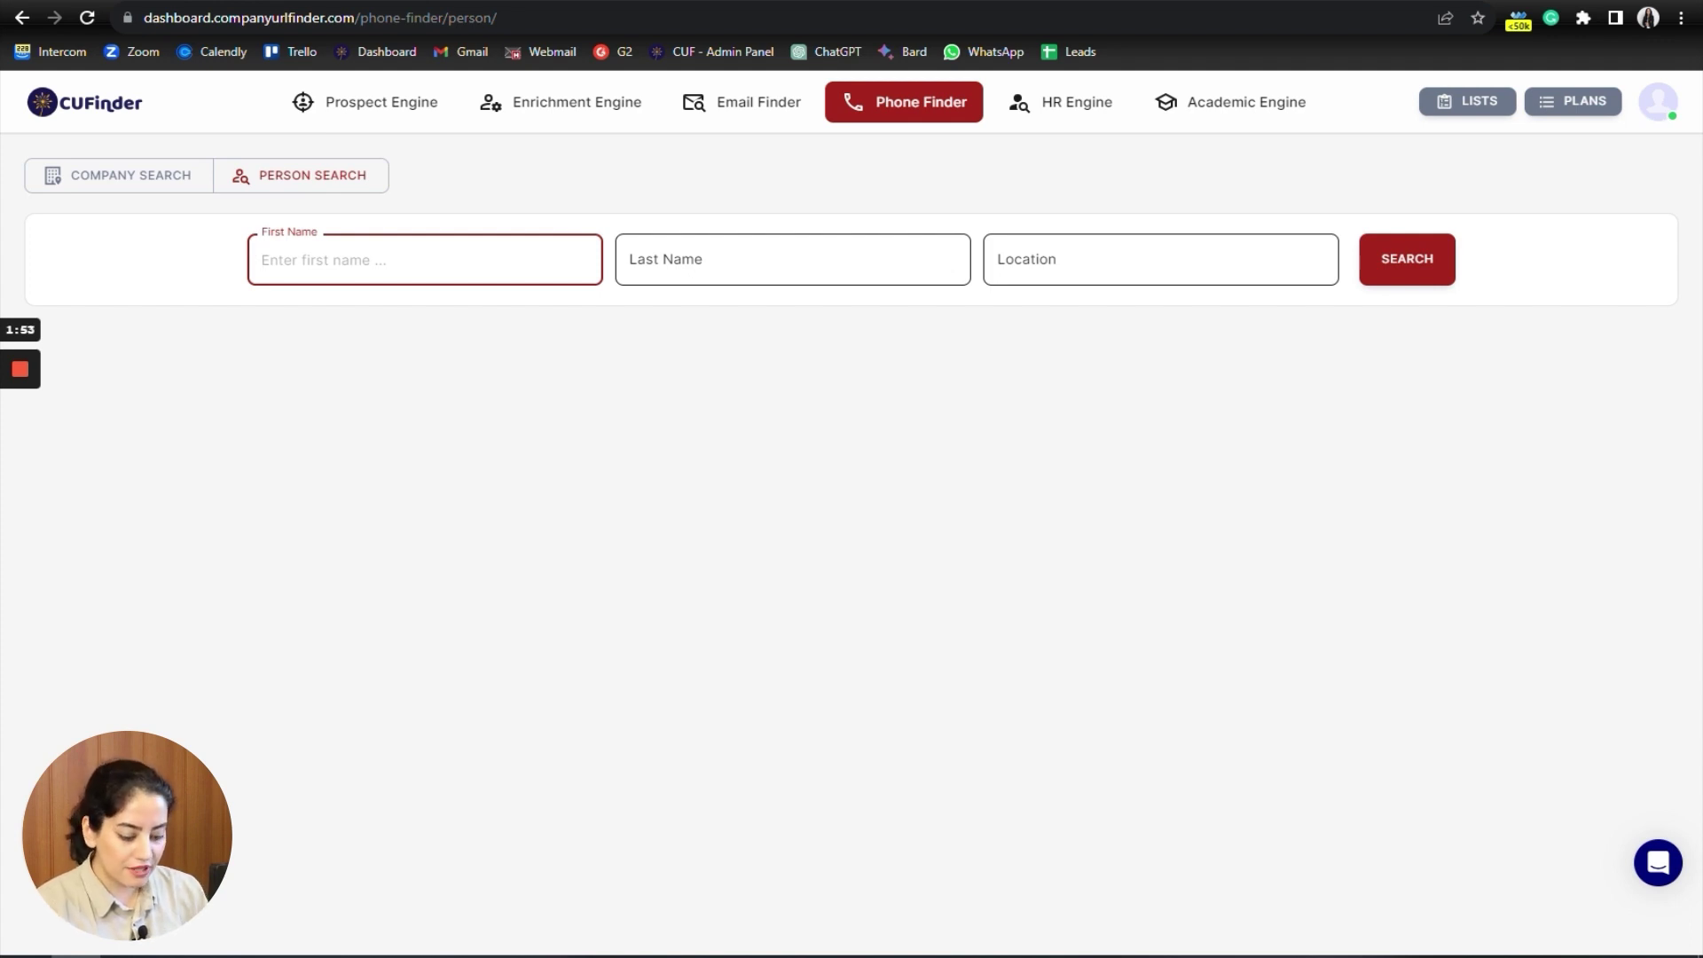
type("Tom")
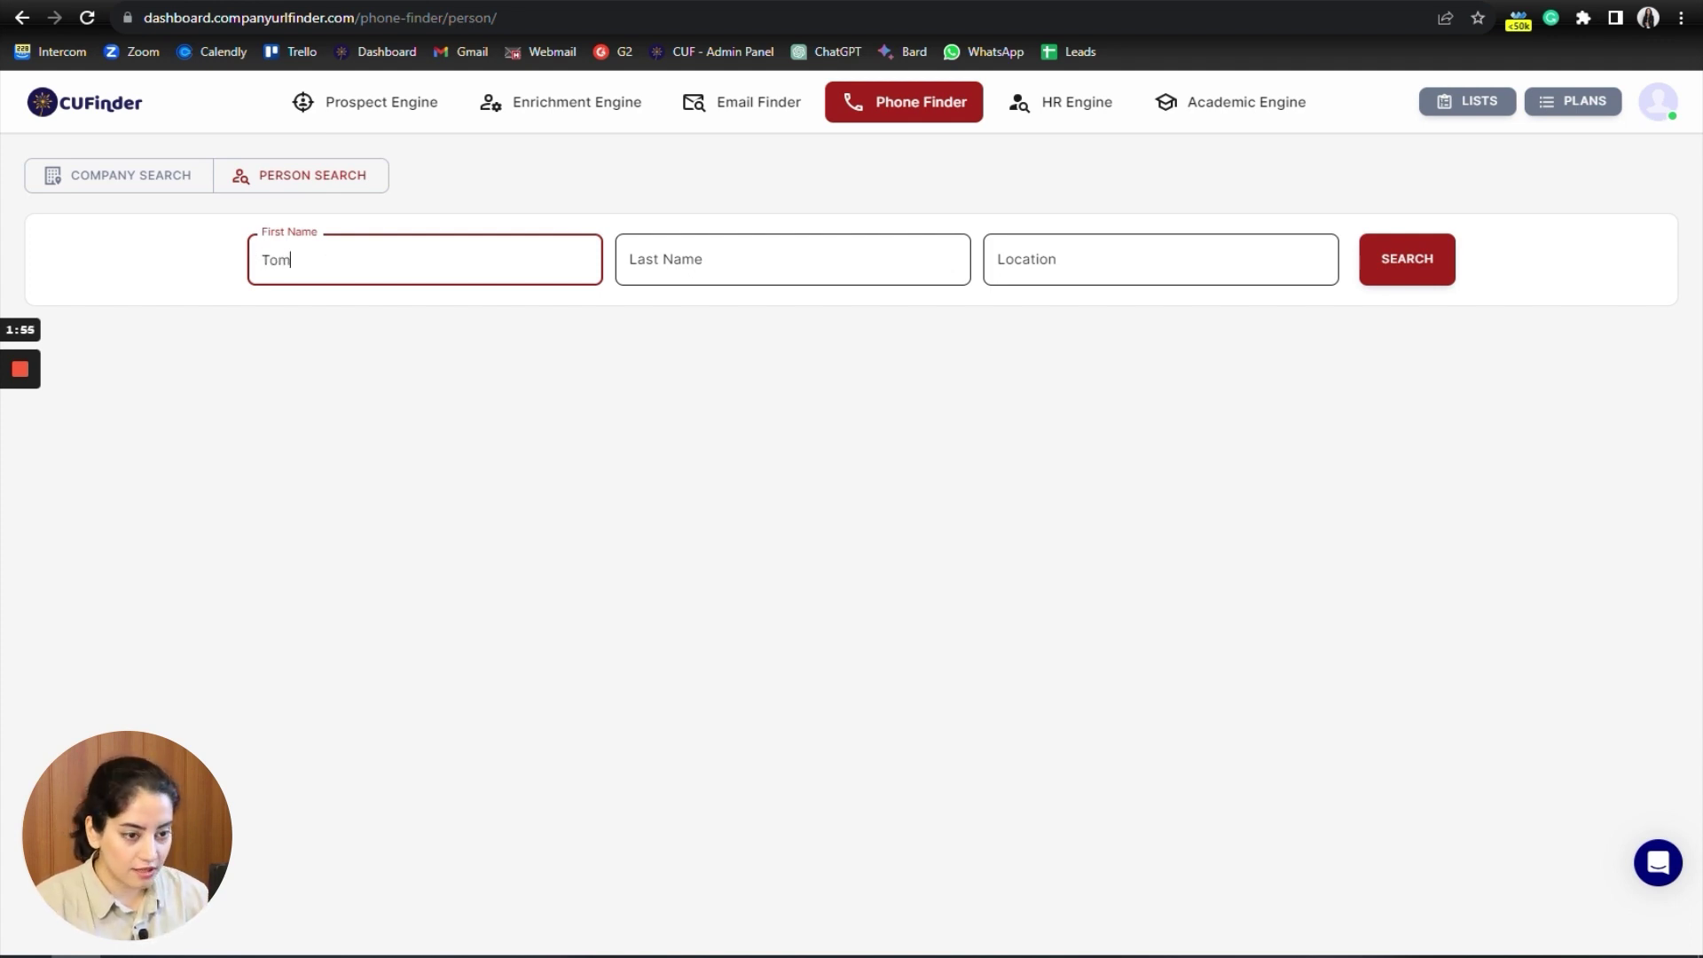
Search for first name Tom, last name Smith, location United States
key("Tab")
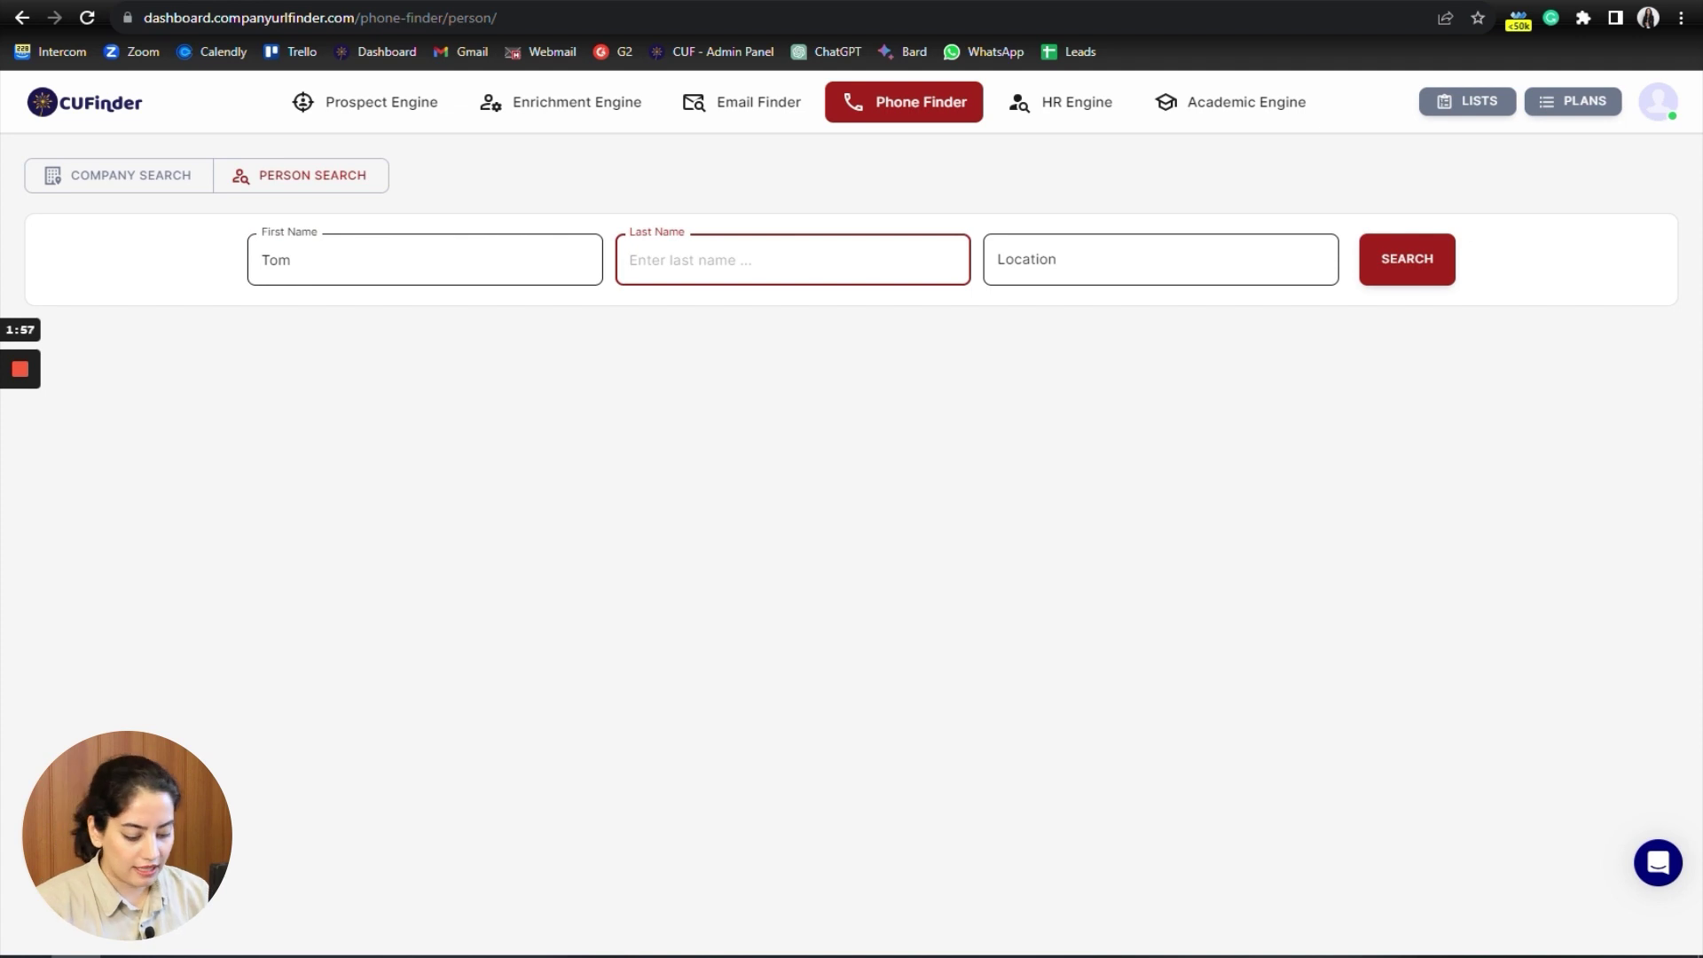
type("Smith")
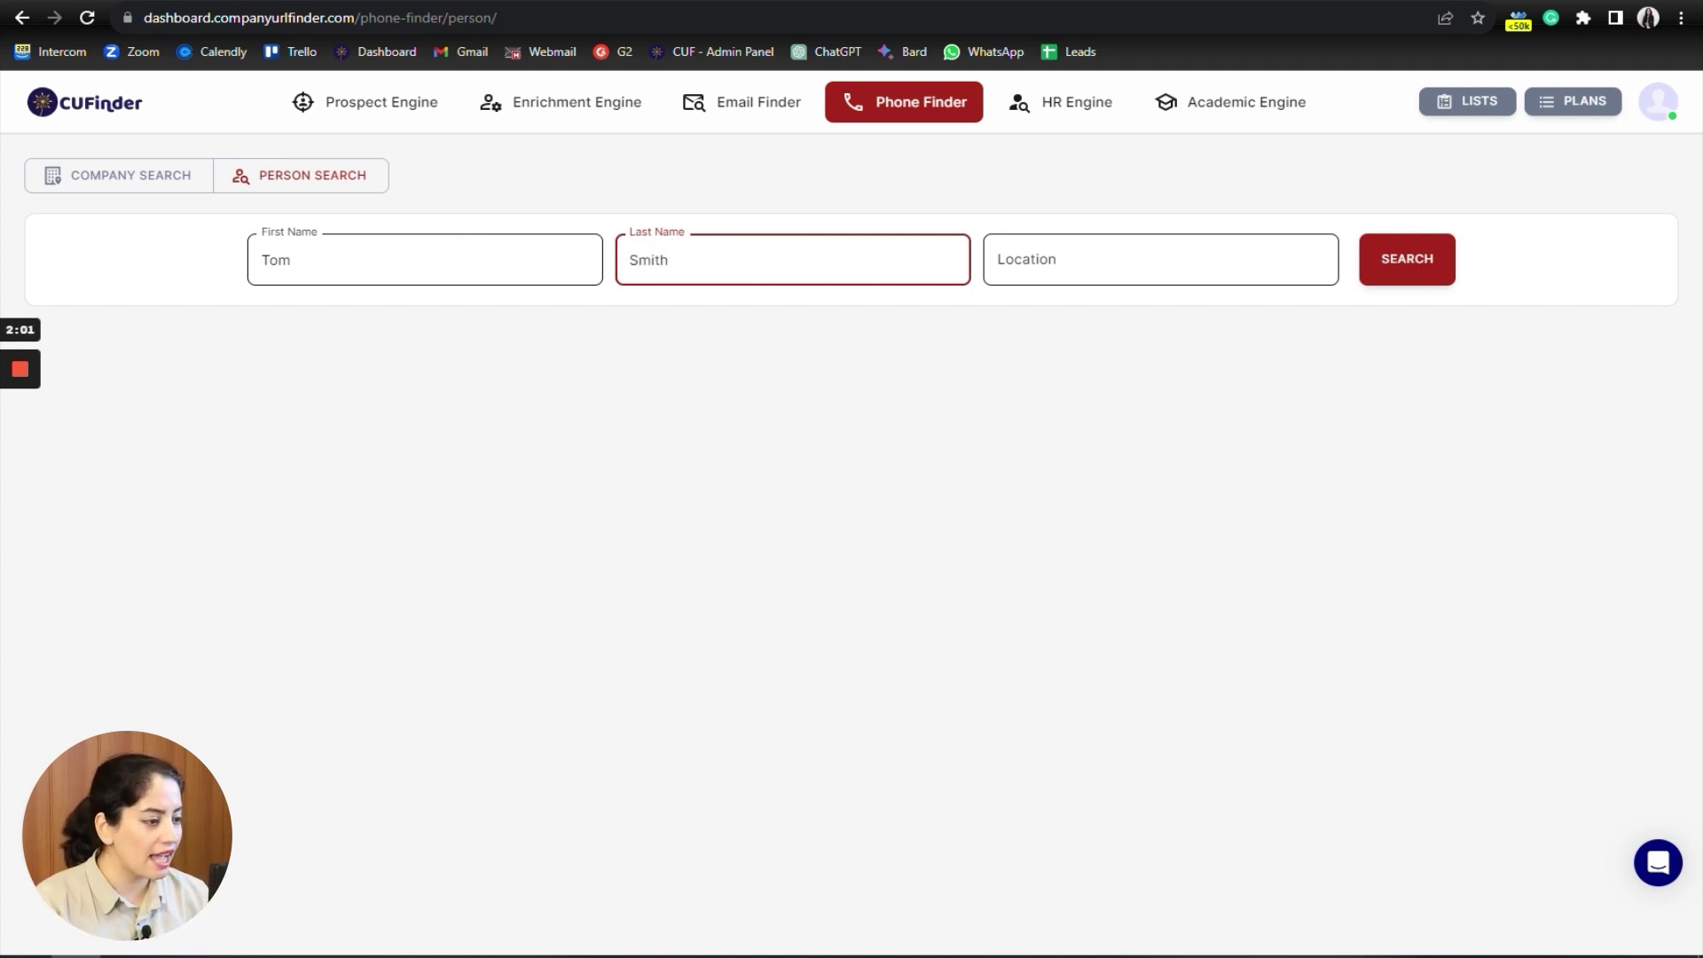
key("Tab")
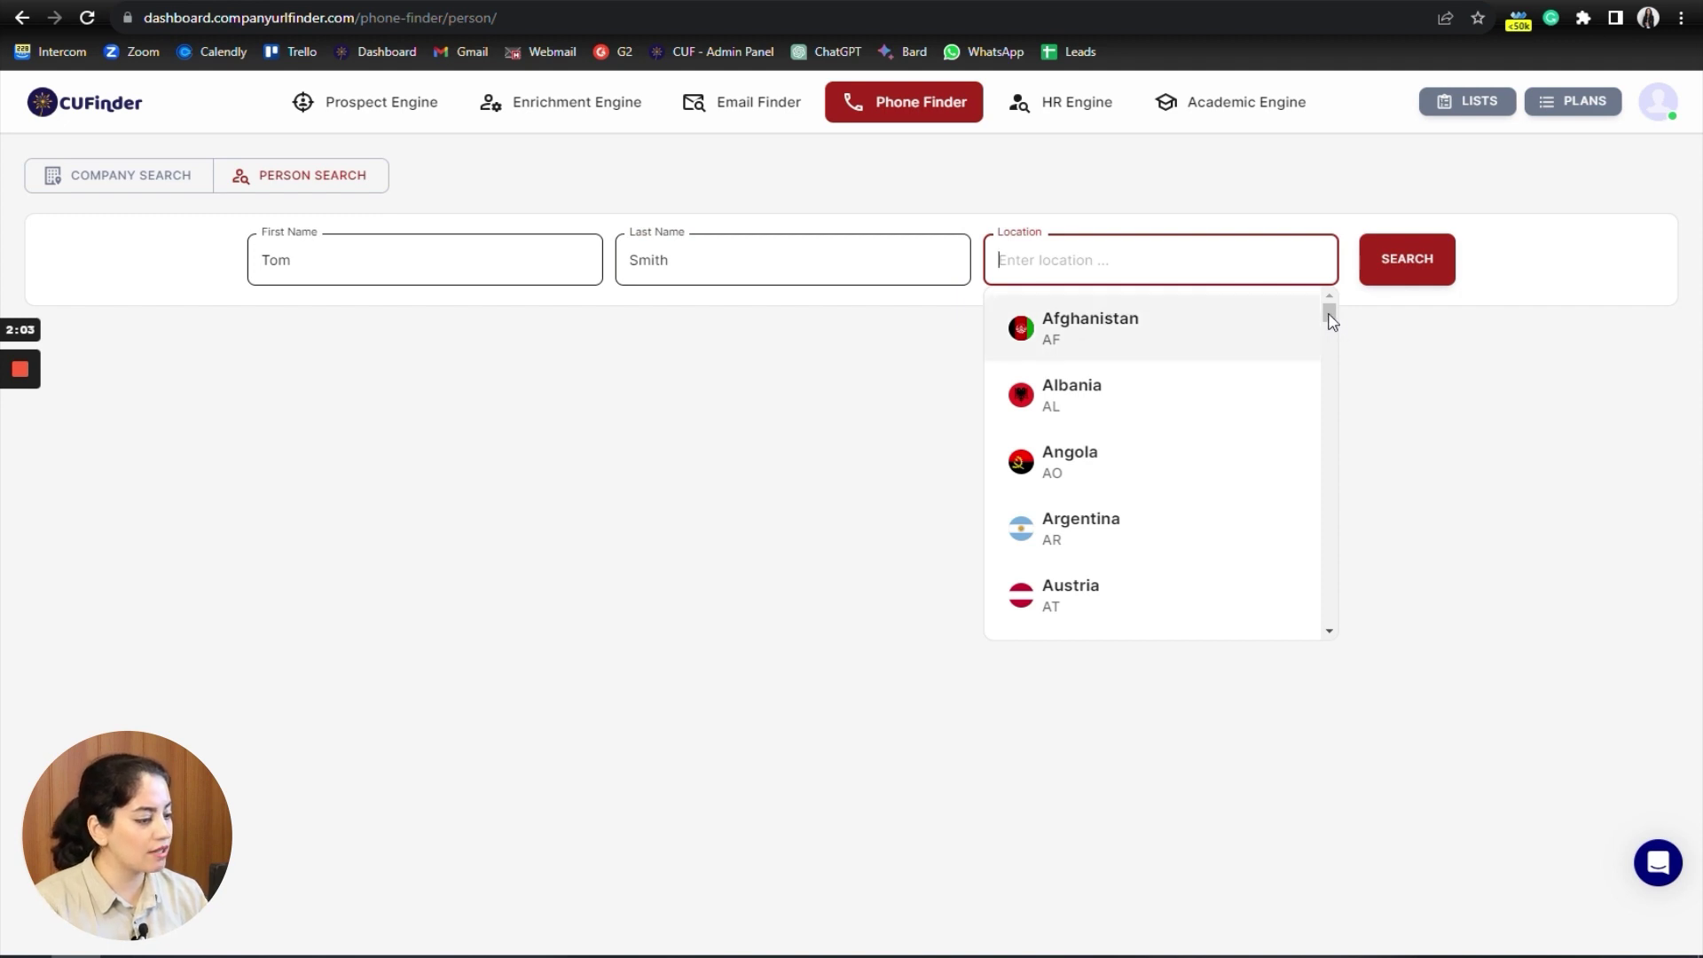
left_click_drag(1330, 319, 1331, 635)
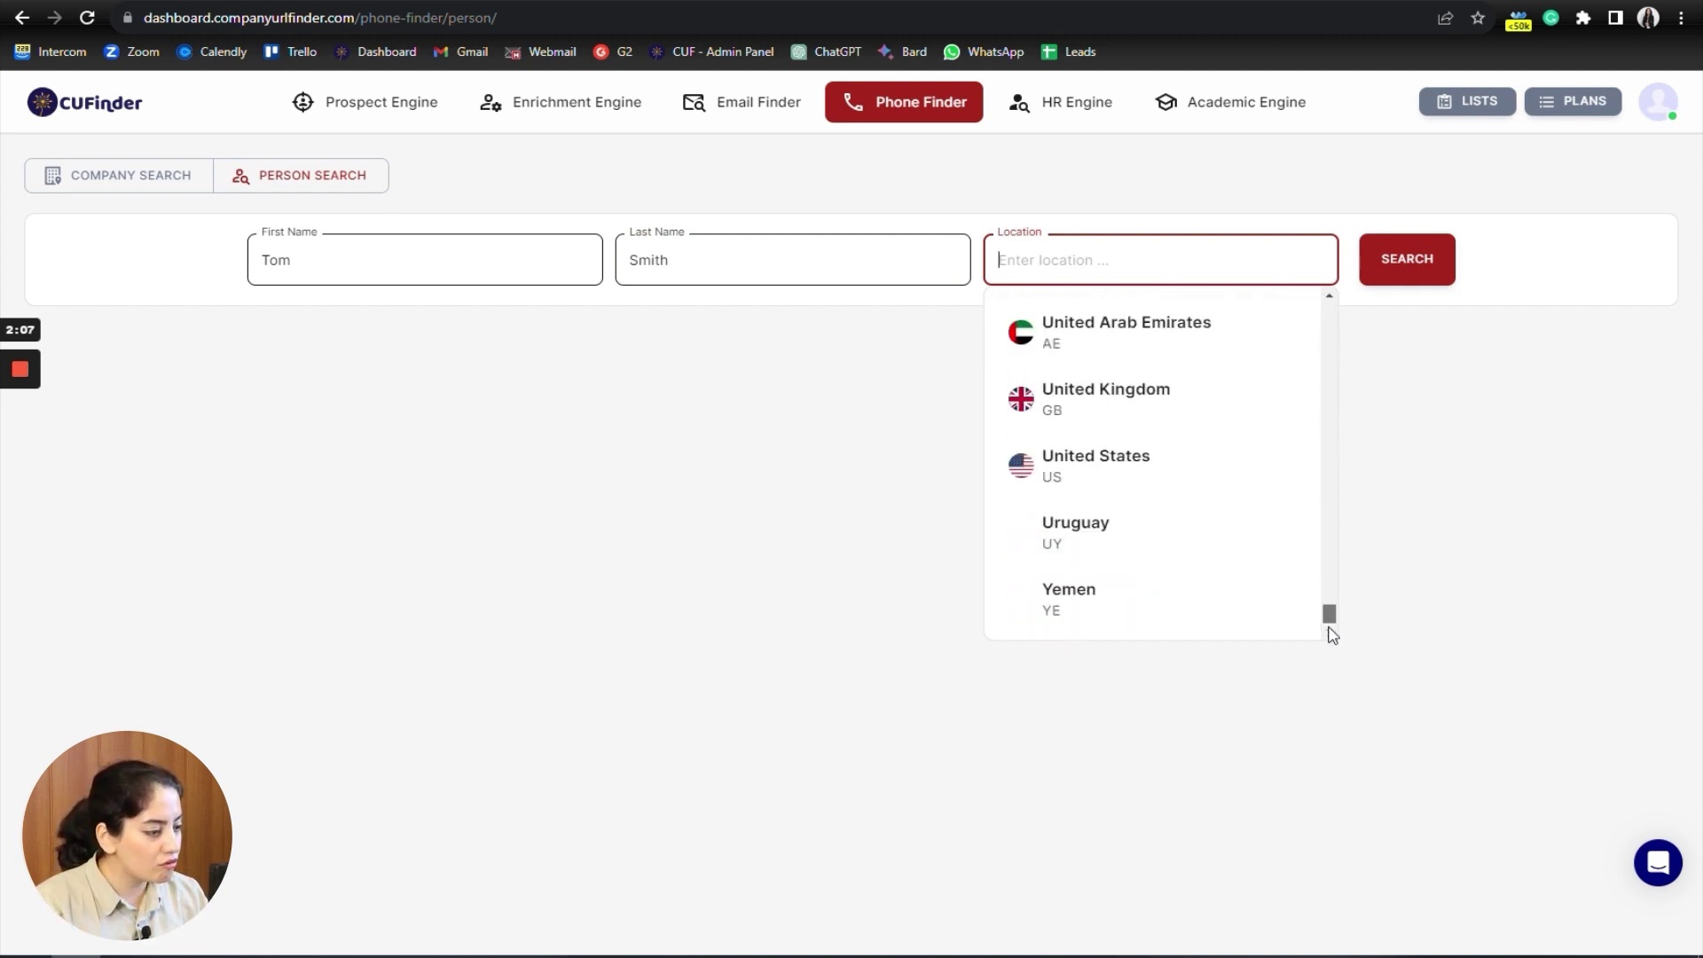
left_click(1109, 466)
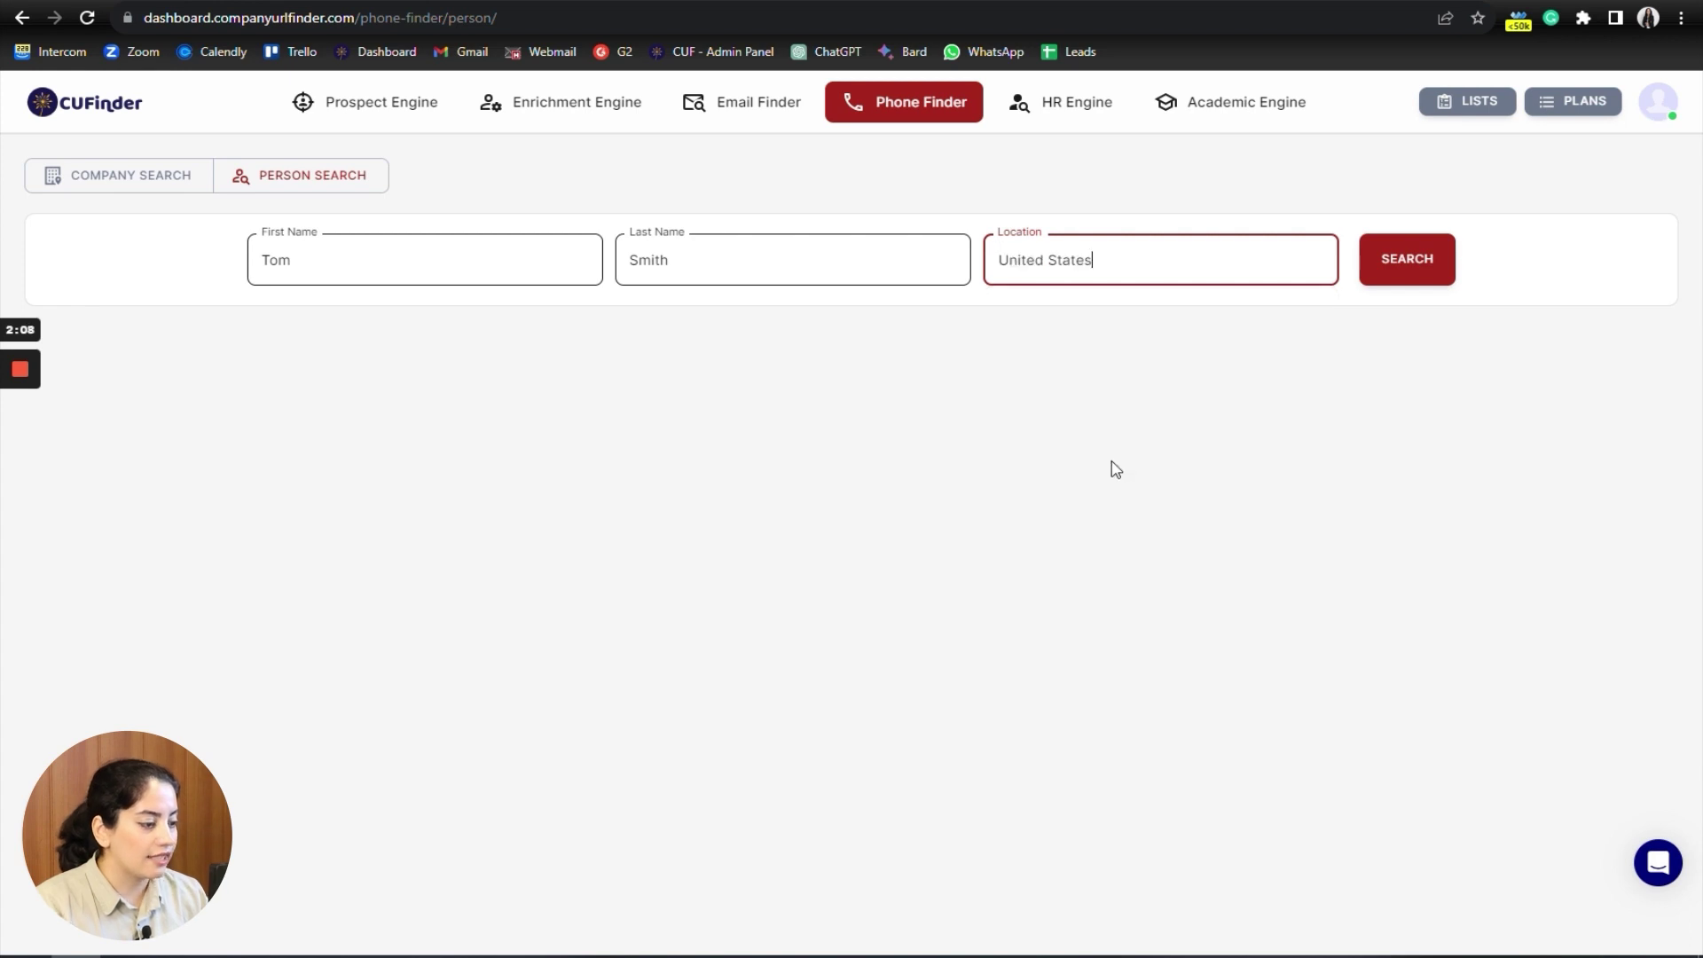
left_click(1391, 267)
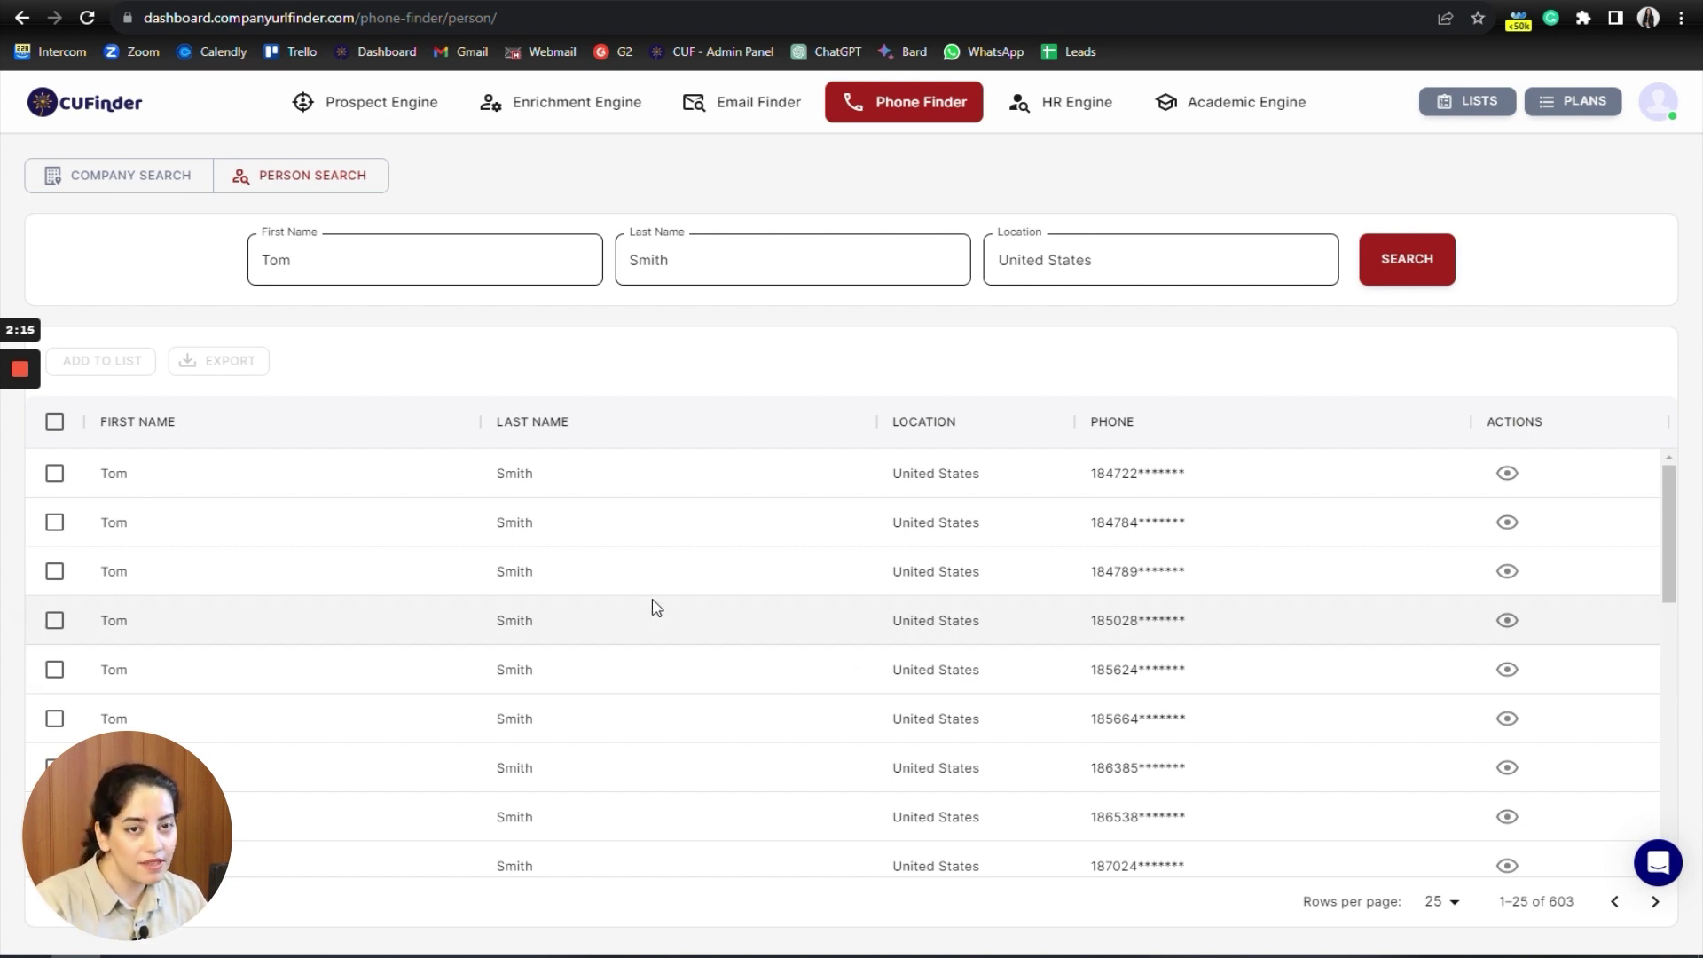
scroll(653, 607, "down", 2)
scroll(649, 610, "down", 2)
scroll(646, 613, "down", 1)
scroll(643, 619, "down", 2)
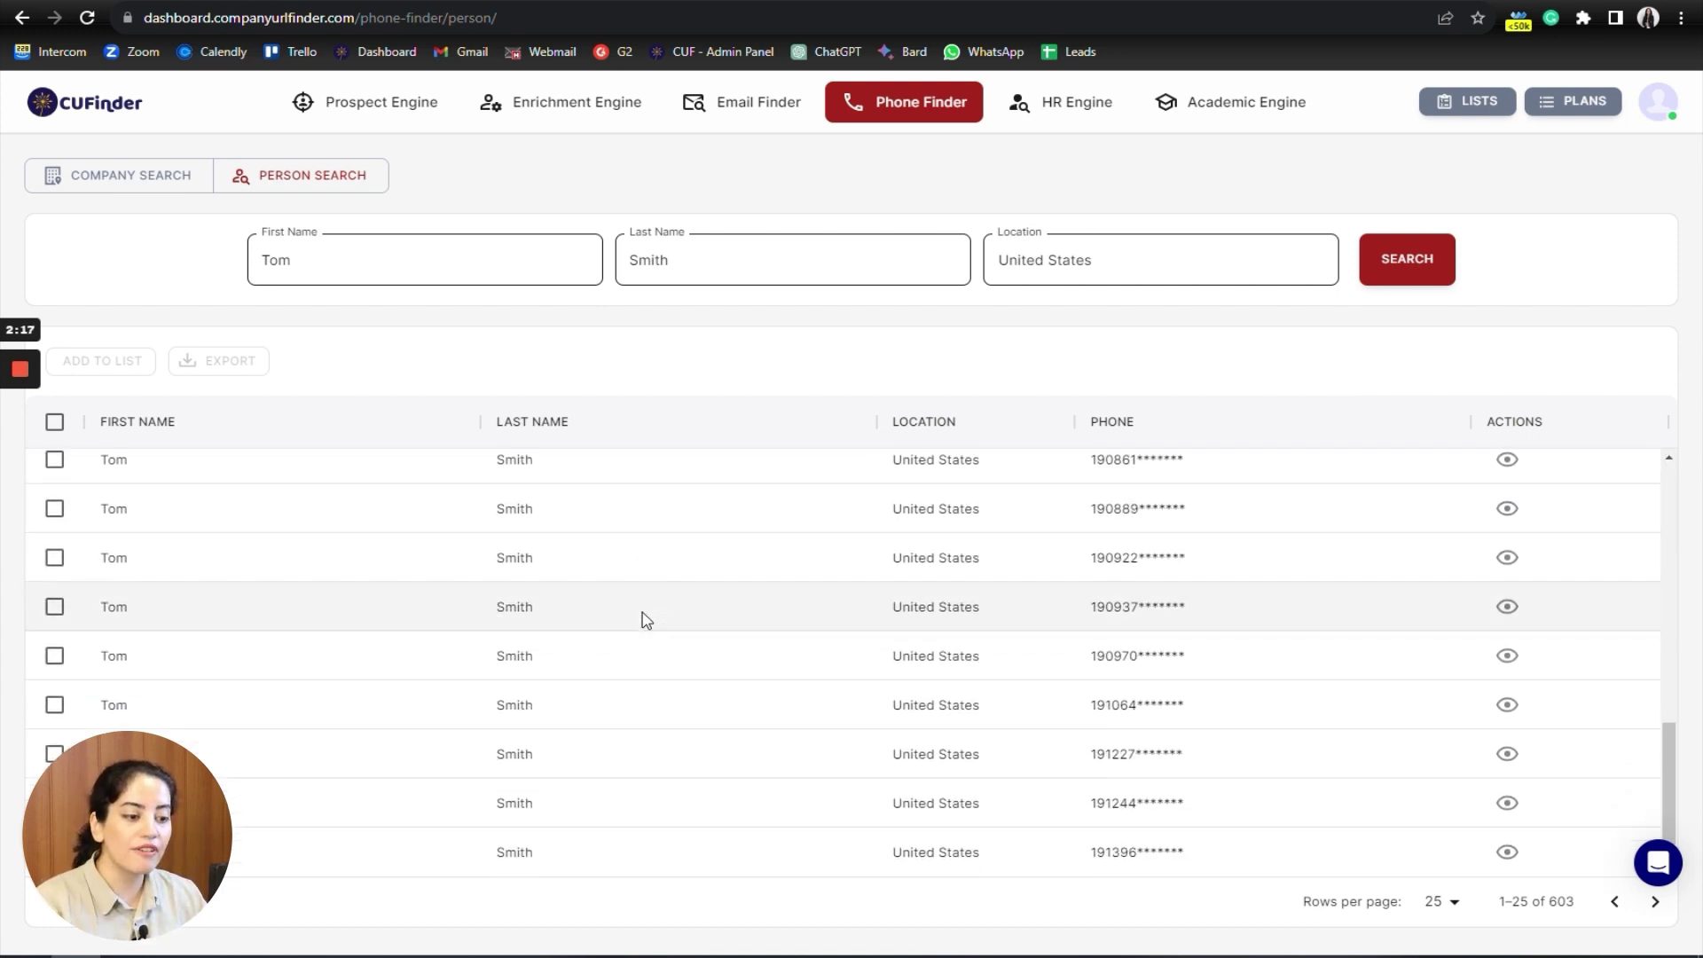
scroll(646, 614, "up", 3)
scroll(646, 615, "up", 4)
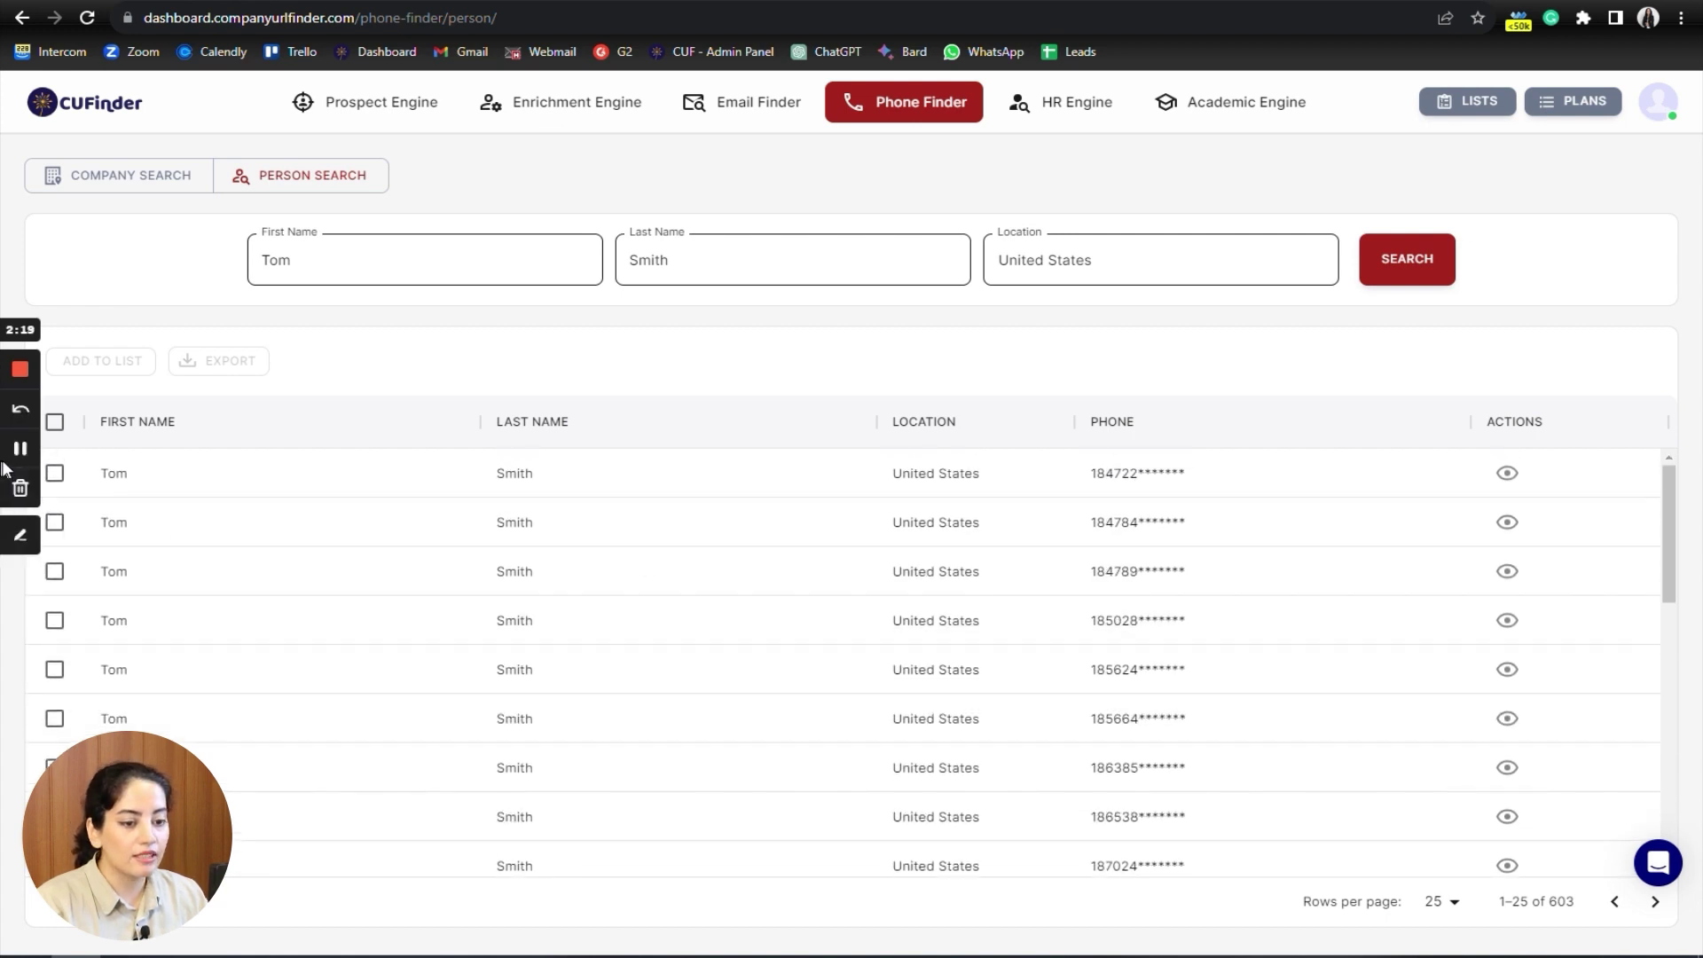
Unmask the first Tom Smith result's phone number and tick that row for saving
left_click(1507, 476)
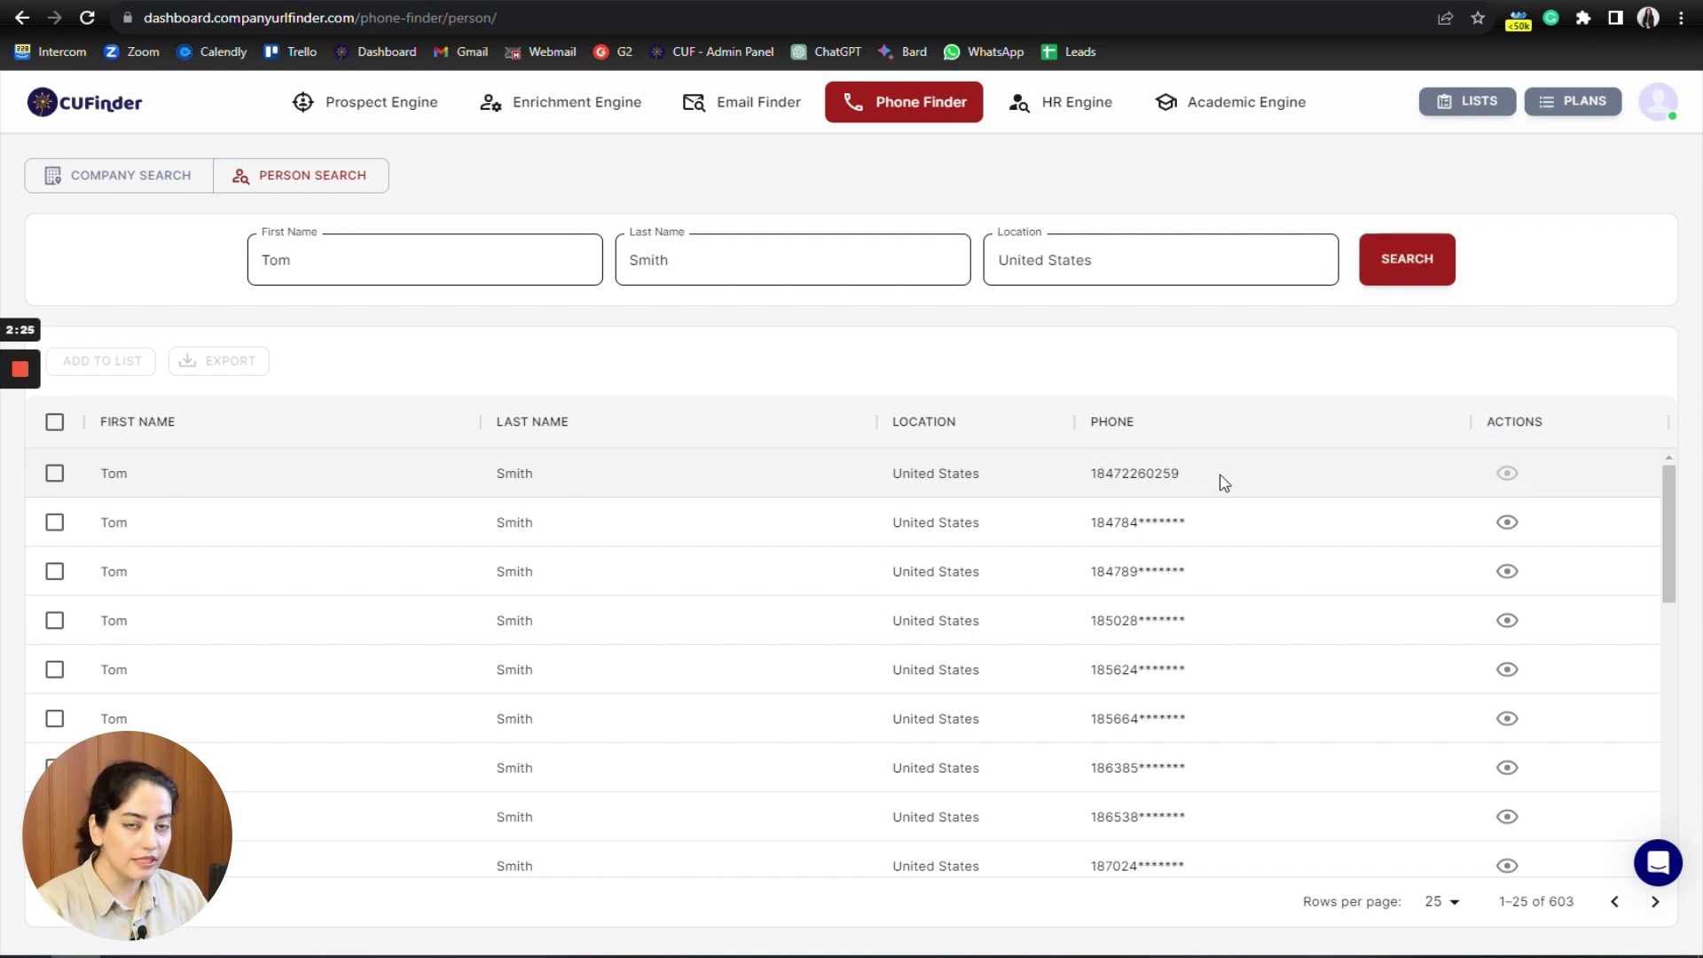
left_click(55, 473)
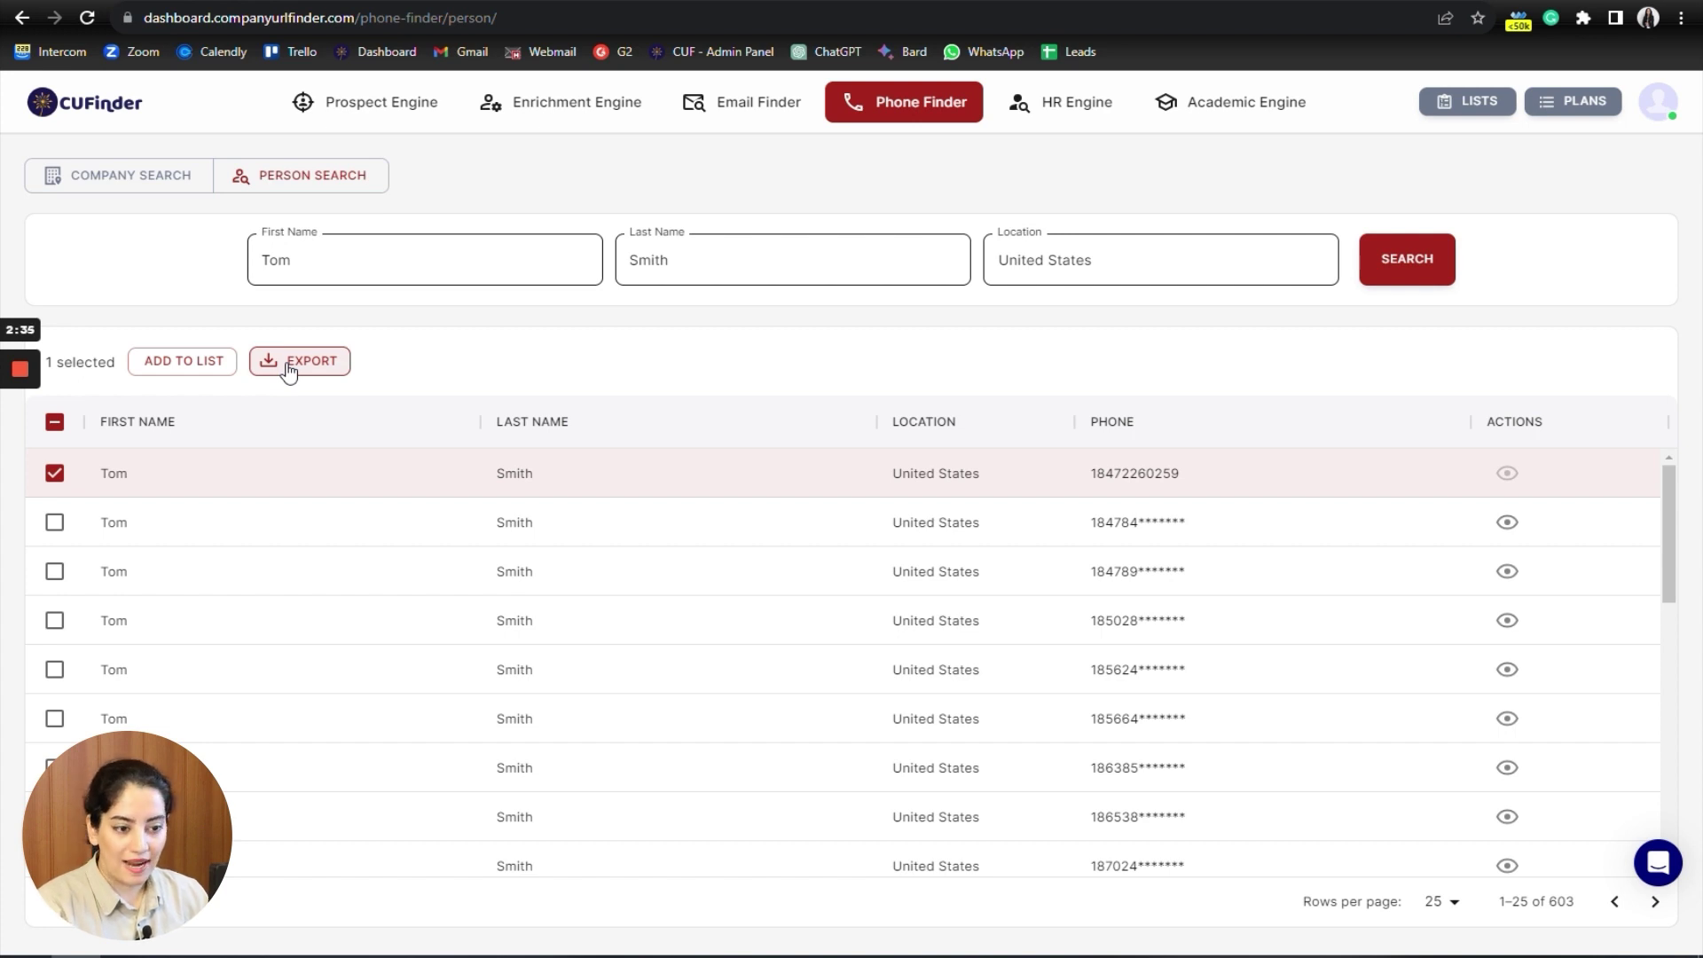
left_click(199, 363)
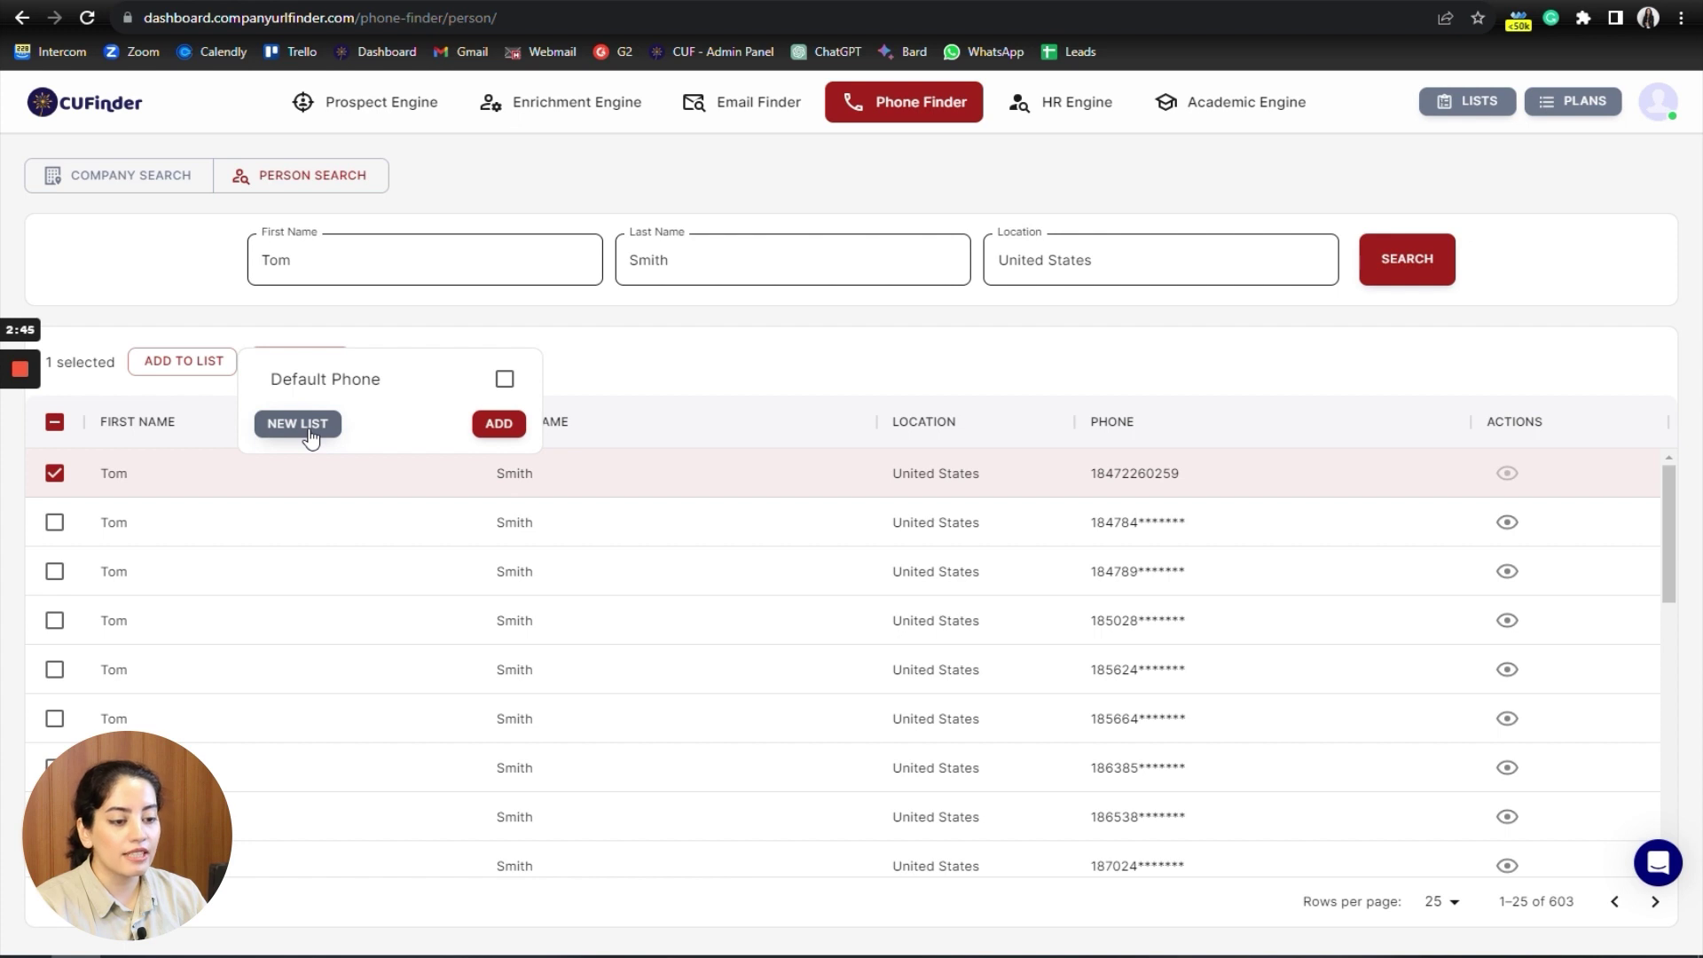
left_click(307, 429)
type("Tom Smith")
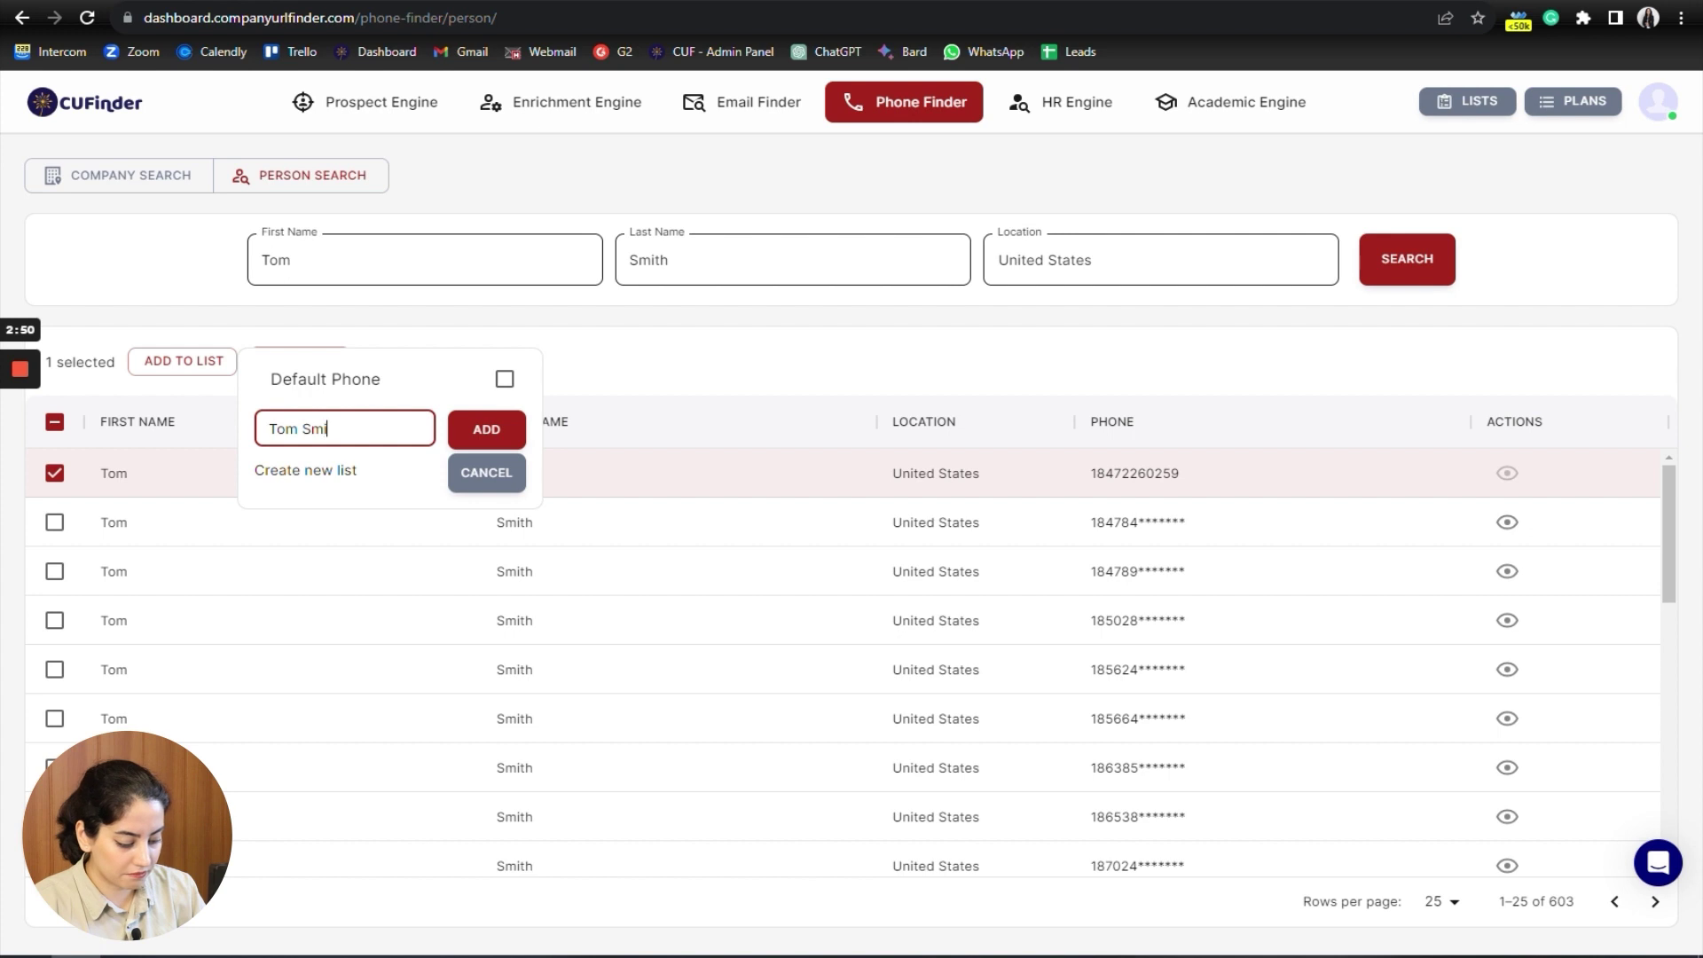
left_click(493, 429)
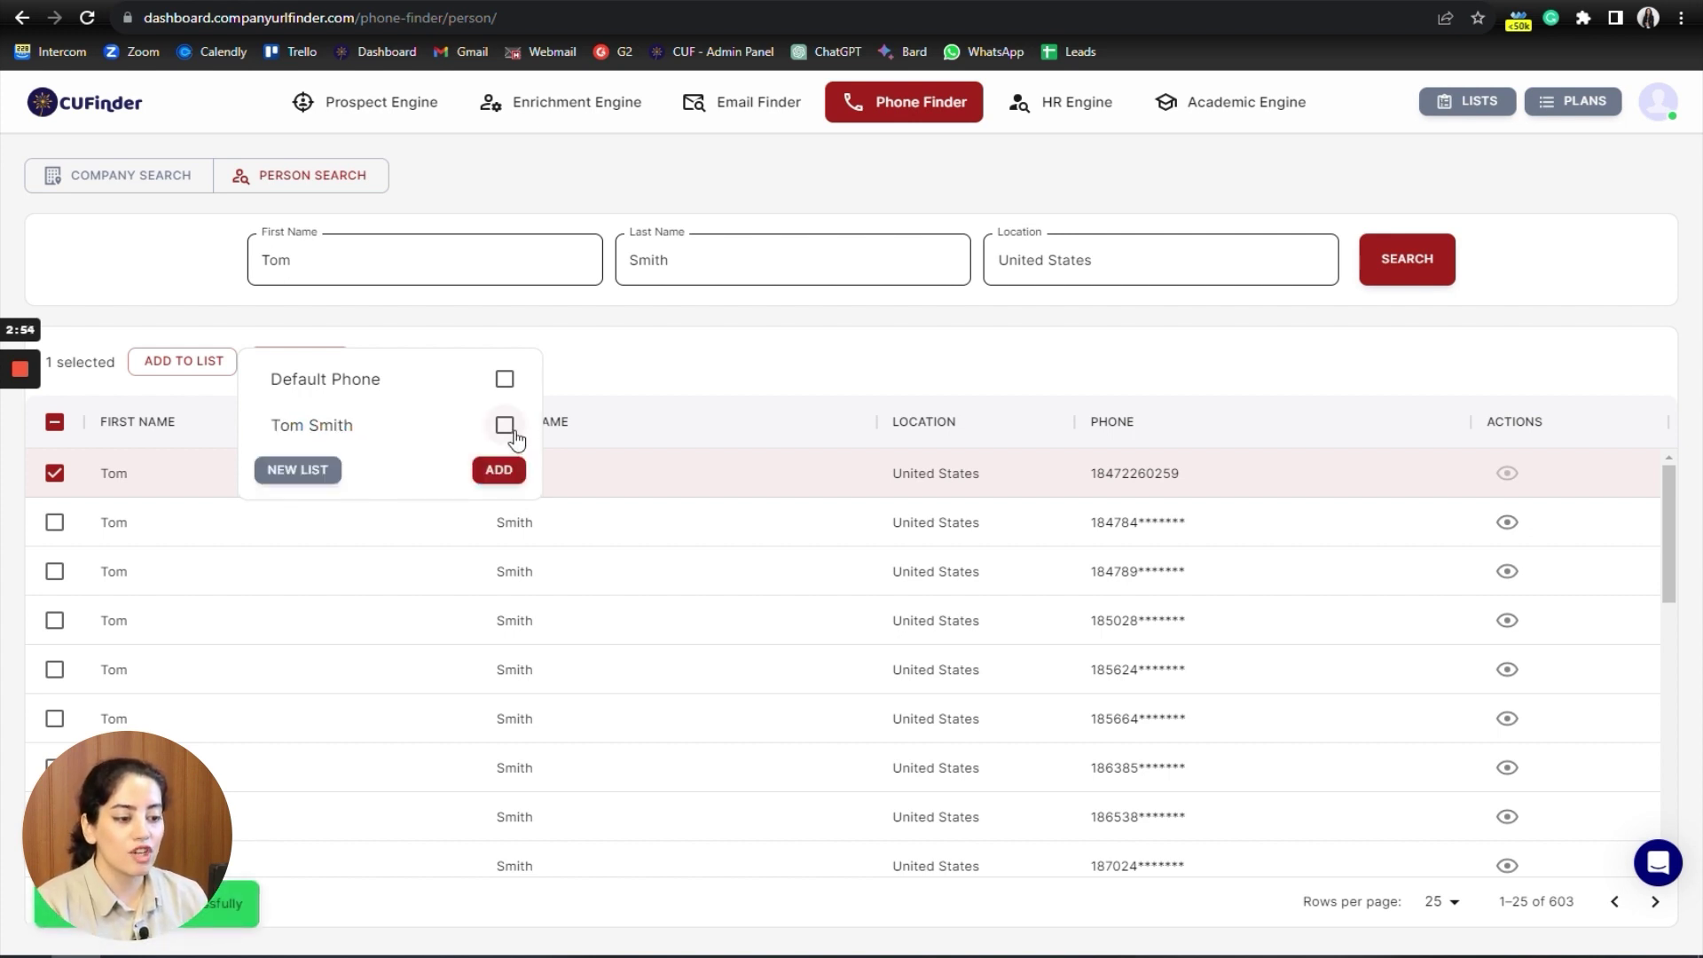
left_click(504, 426)
left_click(499, 471)
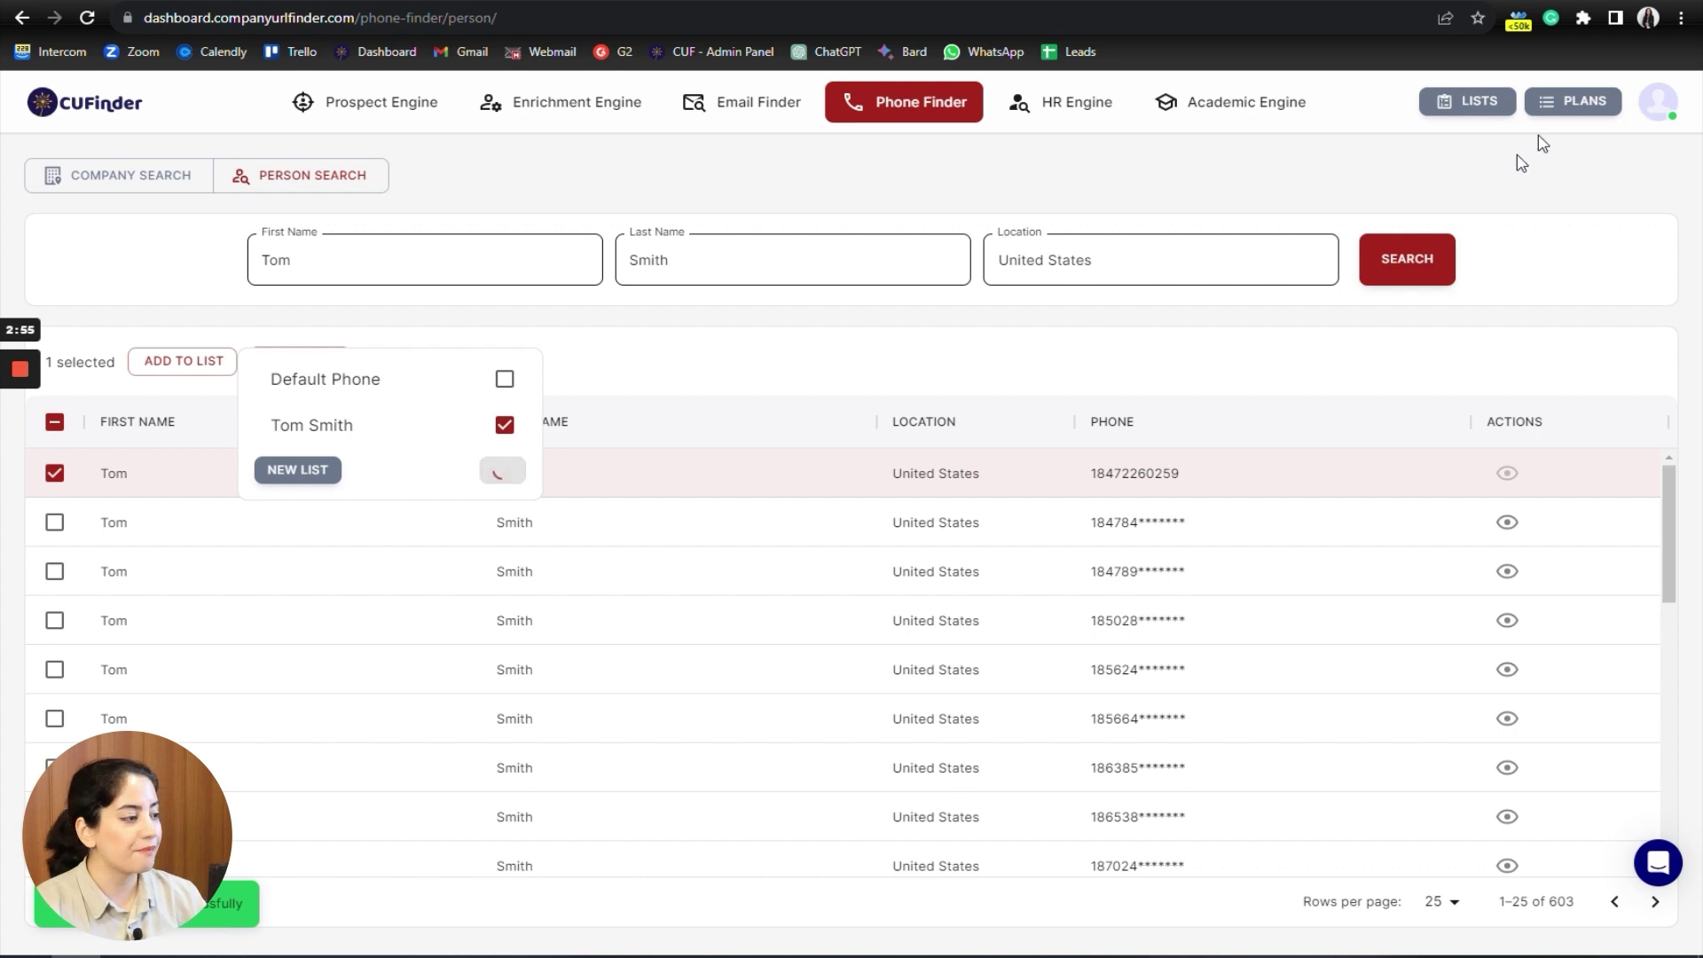
left_click(1479, 99)
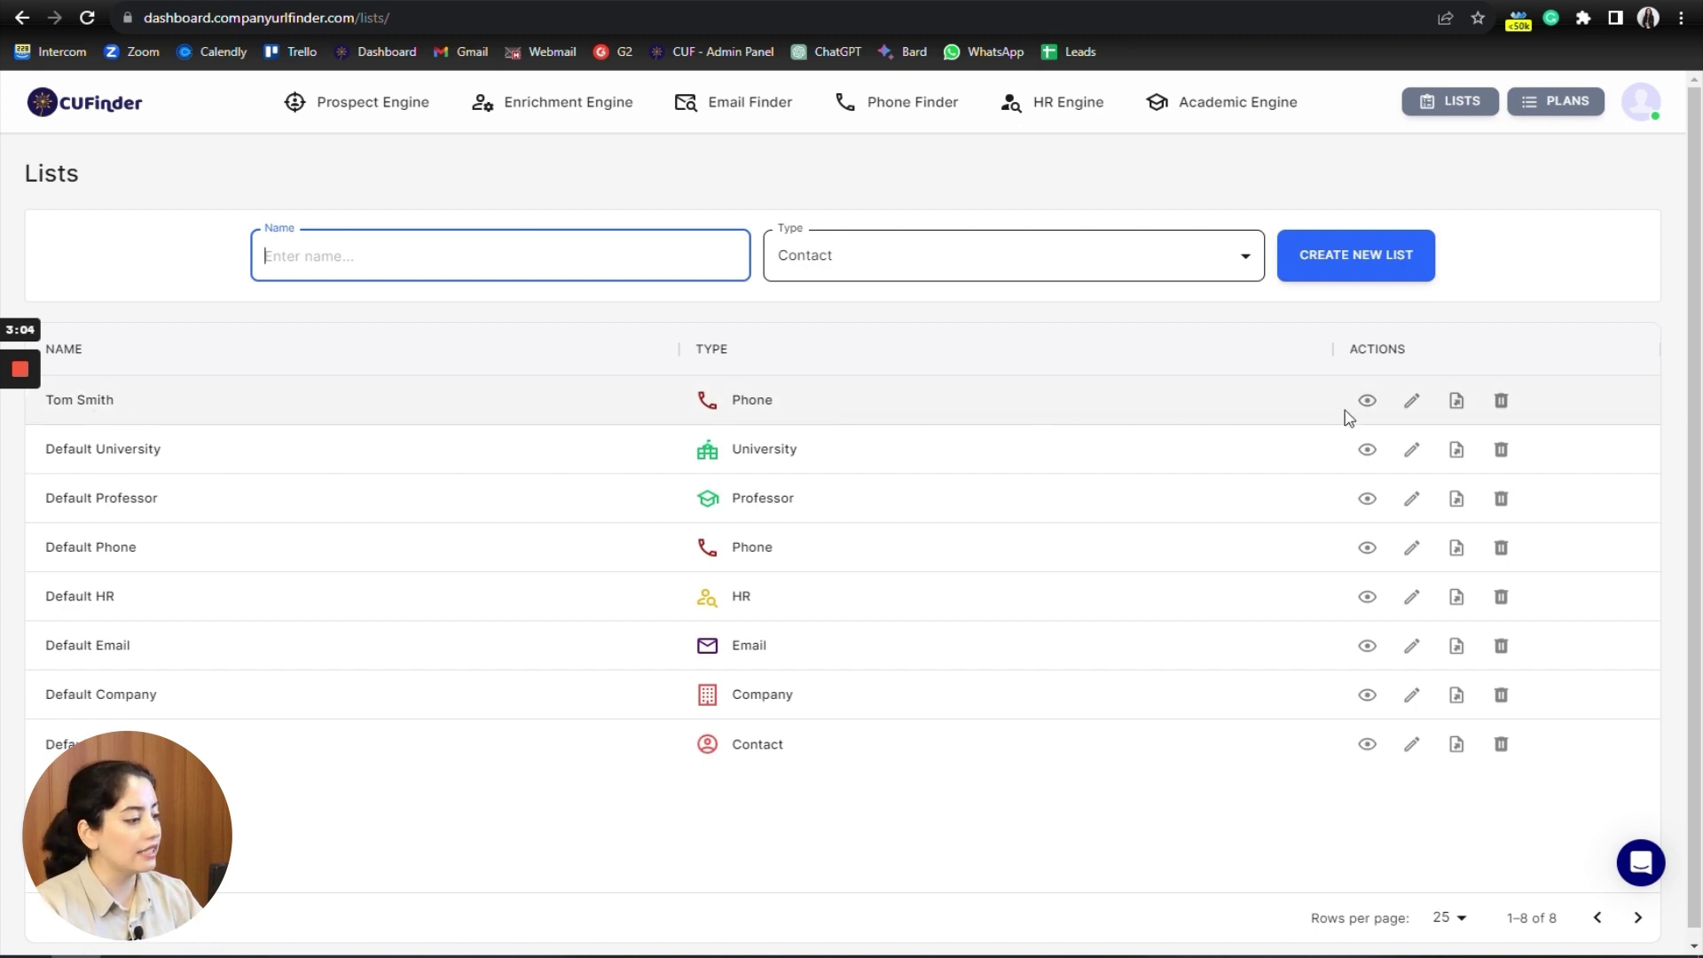
left_click(1372, 408)
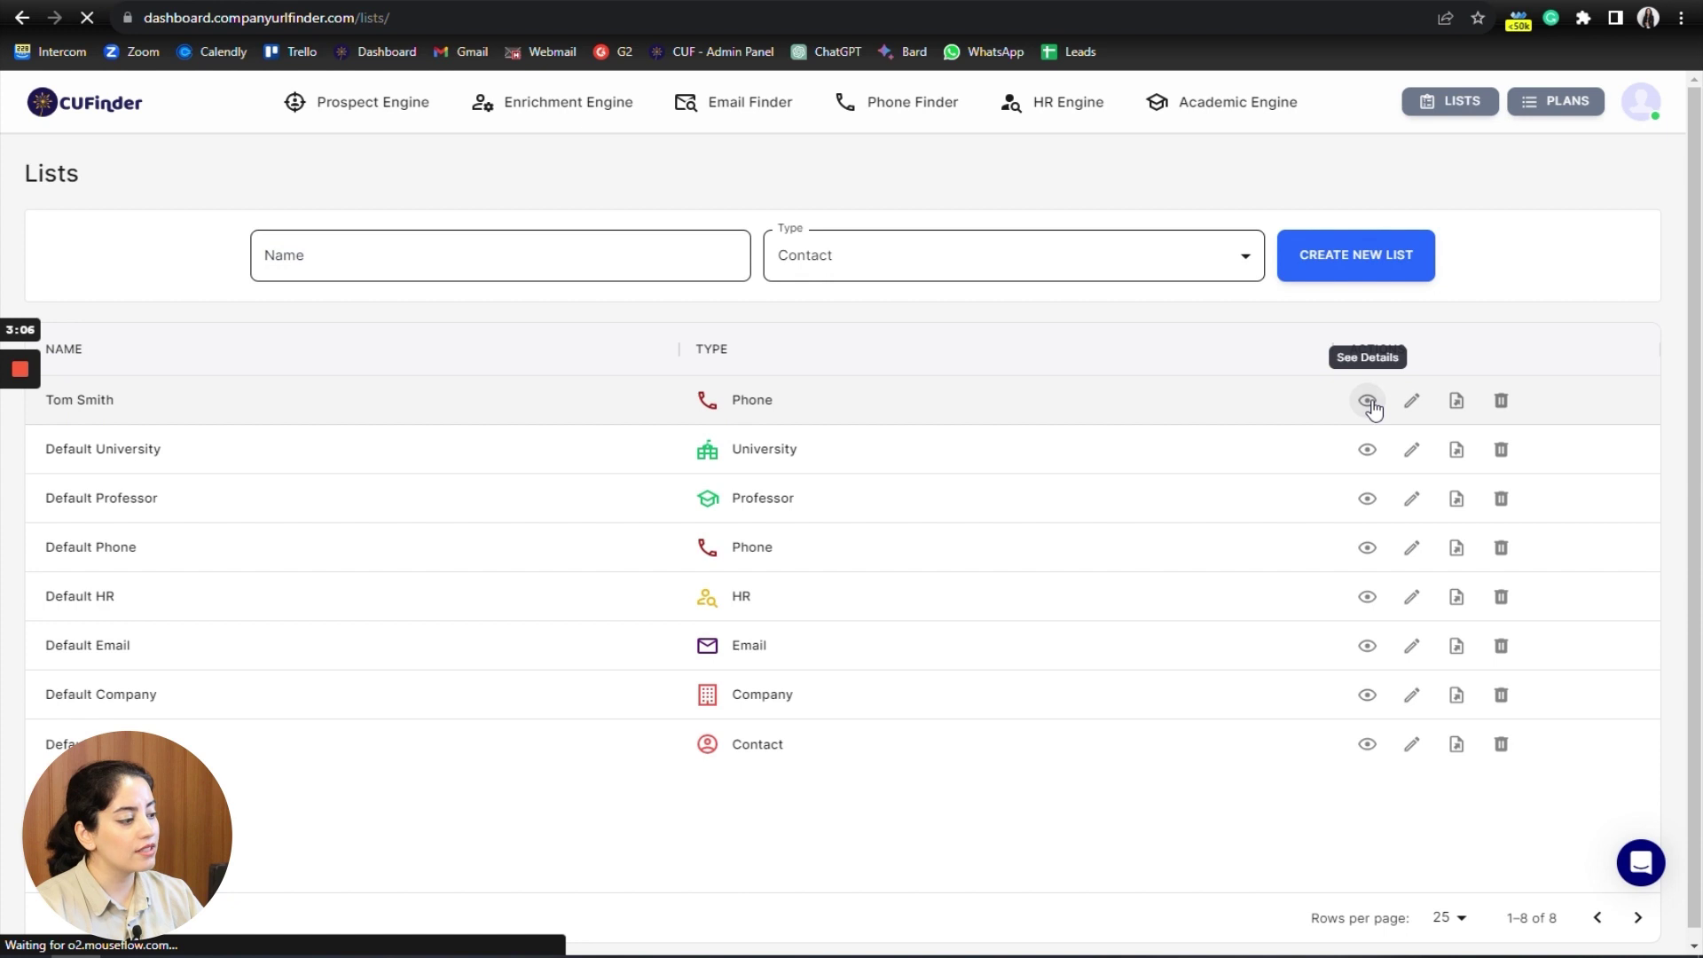